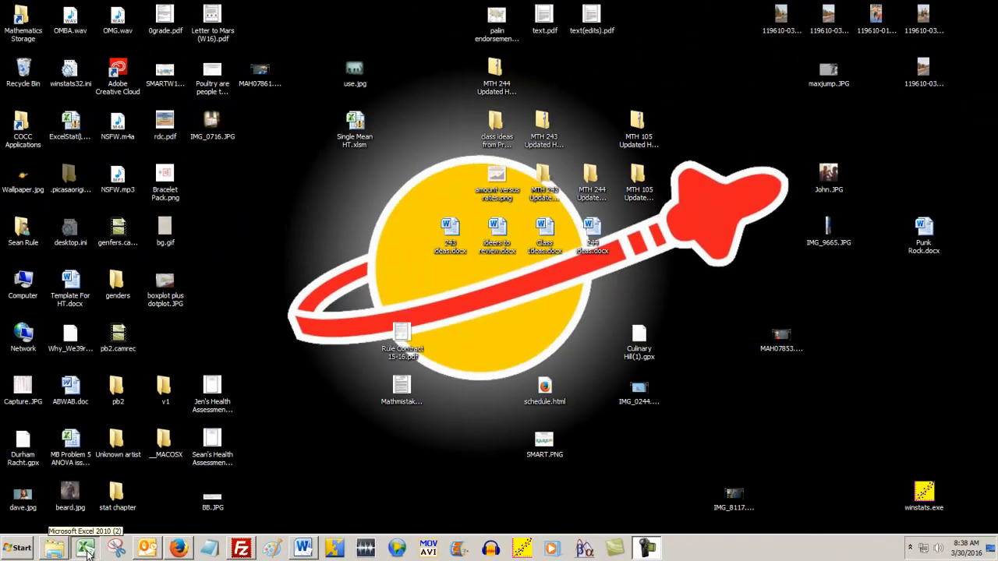
Open Microsoft Excel 2010 with a blank workbook.
{"action": "left_click", "coordinate": [87, 549]}
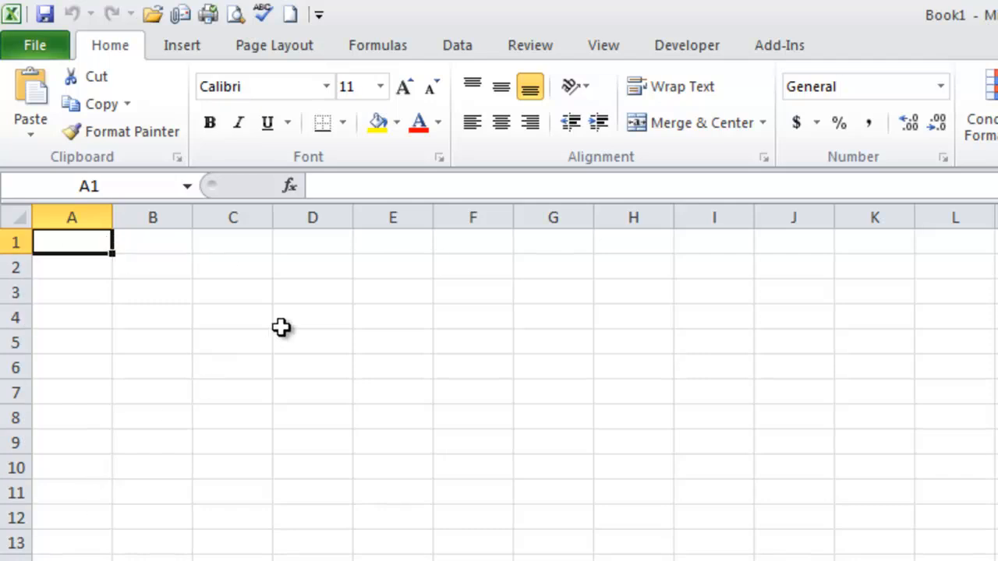
{"action": "left_click", "coordinate": [291, 292]}
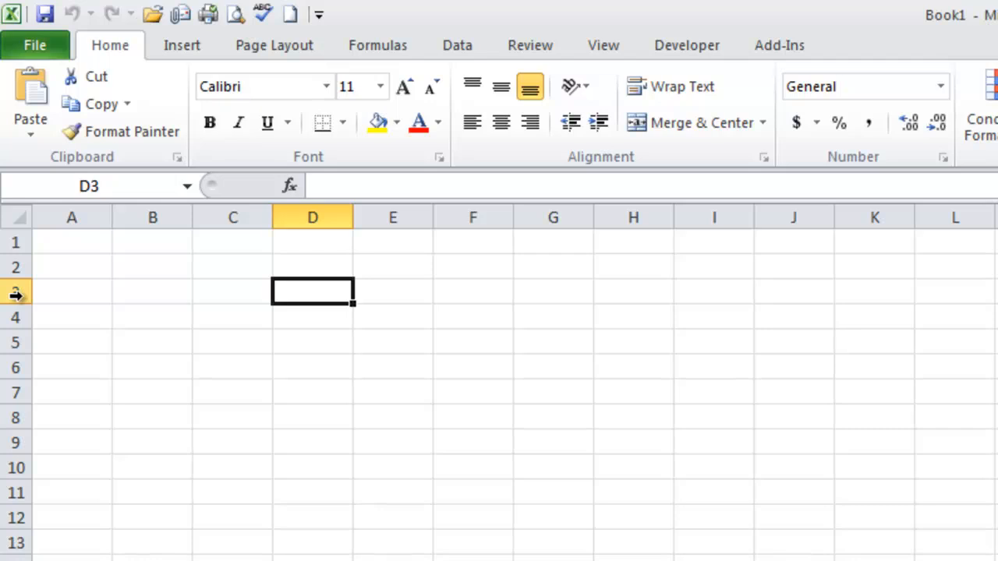
{"action": "left_click", "coordinate": [304, 414]}
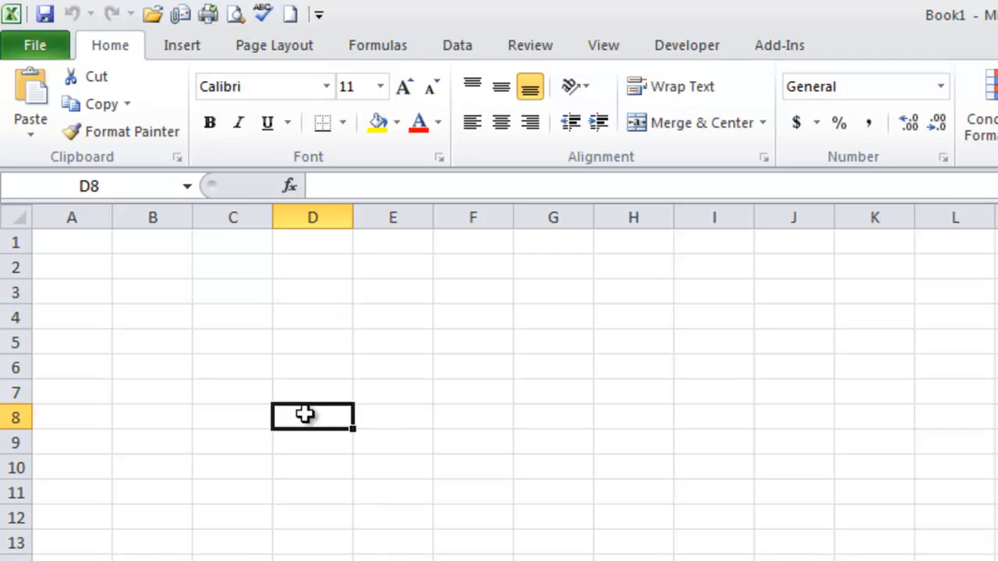
{"action": "left_click", "coordinate": [644, 340]}
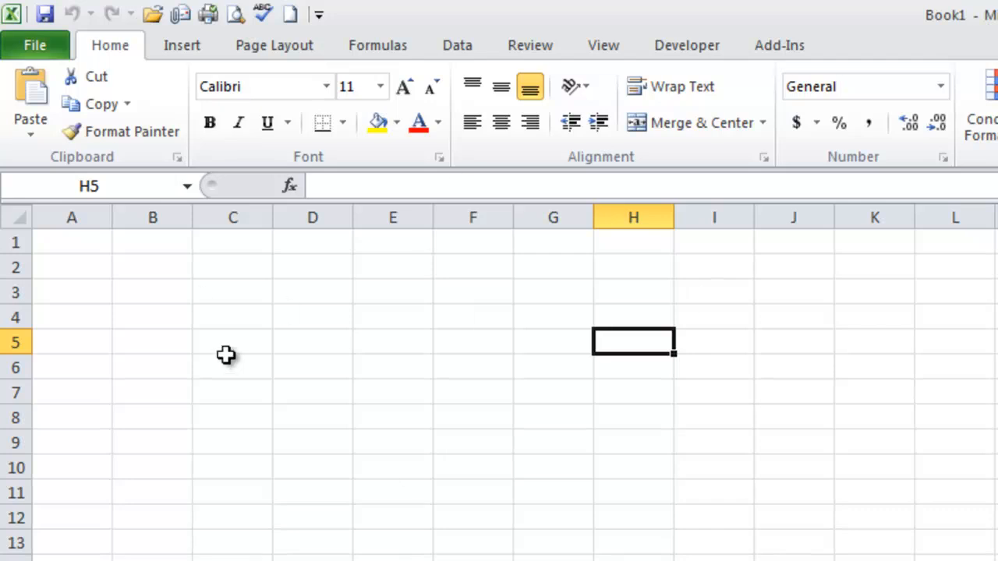
Enter "Self Titled" in cell C3 and "Goodnight Sellout!" in cell C4.
{"action": "left_click", "coordinate": [233, 296]}
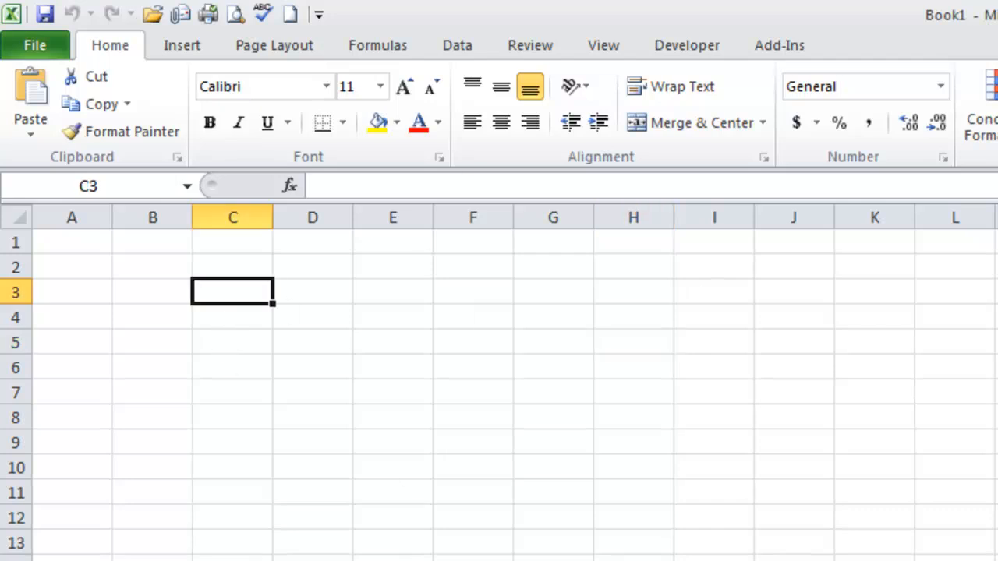
{"action": "type", "text": "Self Titled"}
{"action": "key", "text": "Return"}
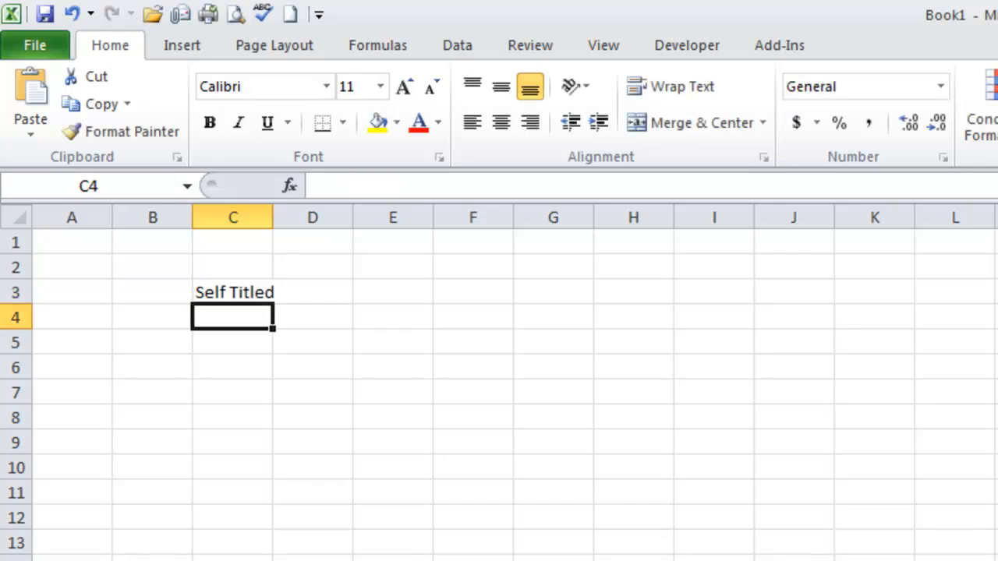
{"action": "type", "text": "Goodnuight"}
{"action": "key", "text": "BackSpace"}
{"action": "key", "text": "BackSpace"}
{"action": "key", "text": "BackSpace"}
{"action": "key", "text": "BackSpace"}
{"action": "key", "text": "BackSpace"}
{"action": "type", "text": "ight Sel"}
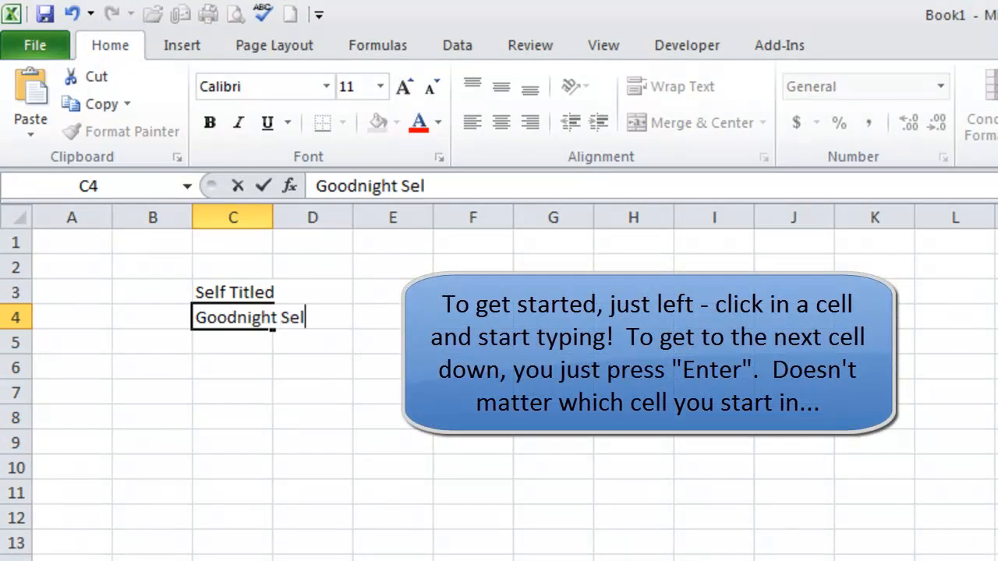
{"action": "type", "text": "lout!"}
{"action": "key", "text": "Return"}
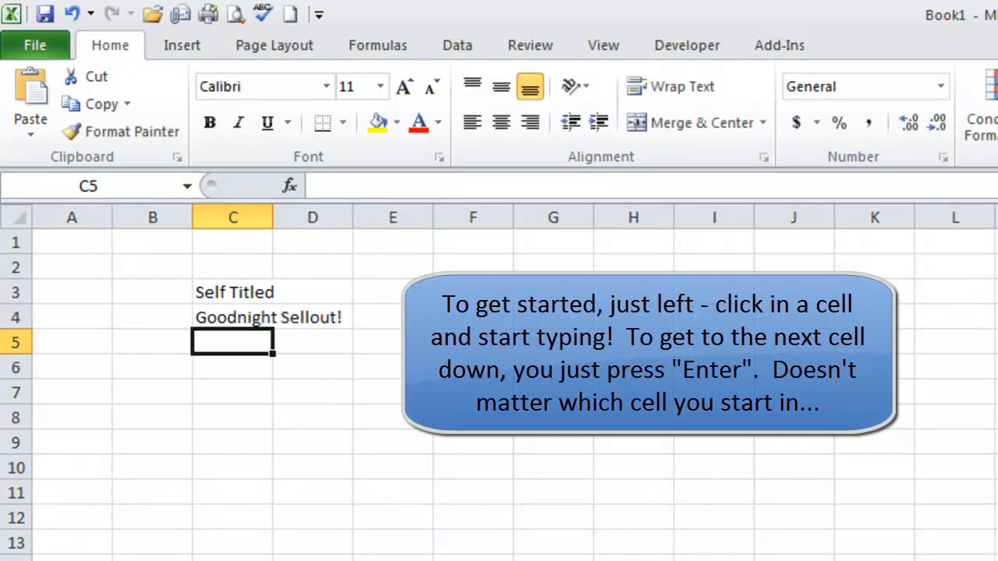
Continue the list in cells C5 to C7 with "Narcolepsy", "Marching Band" and "Three".
{"action": "type", "text": "Narcolepsy"}
{"action": "key", "text": "BackSpace"}
{"action": "type", "text": "y"}
{"action": "key", "text": "Return"}
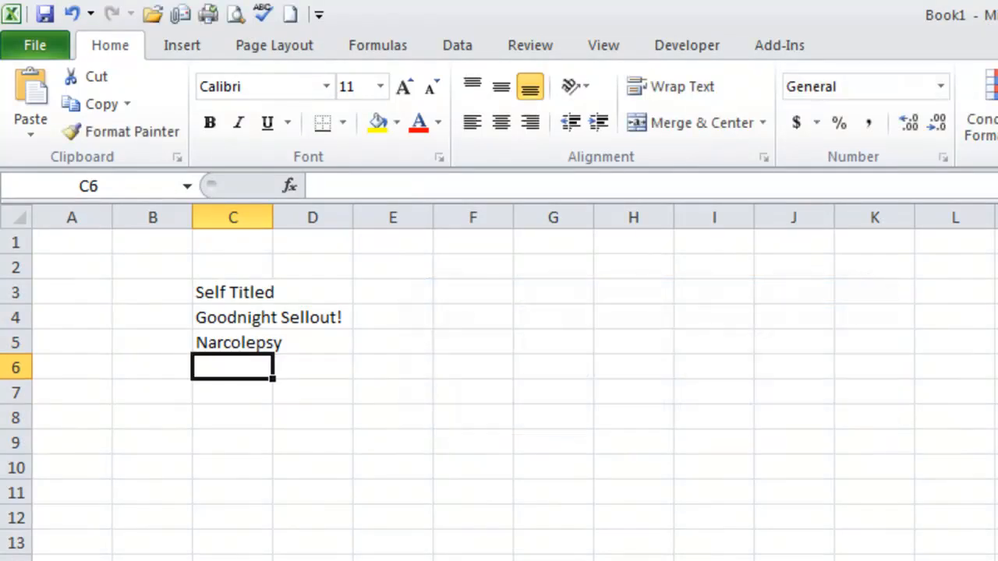
{"action": "type", "text": "Marching Band"}
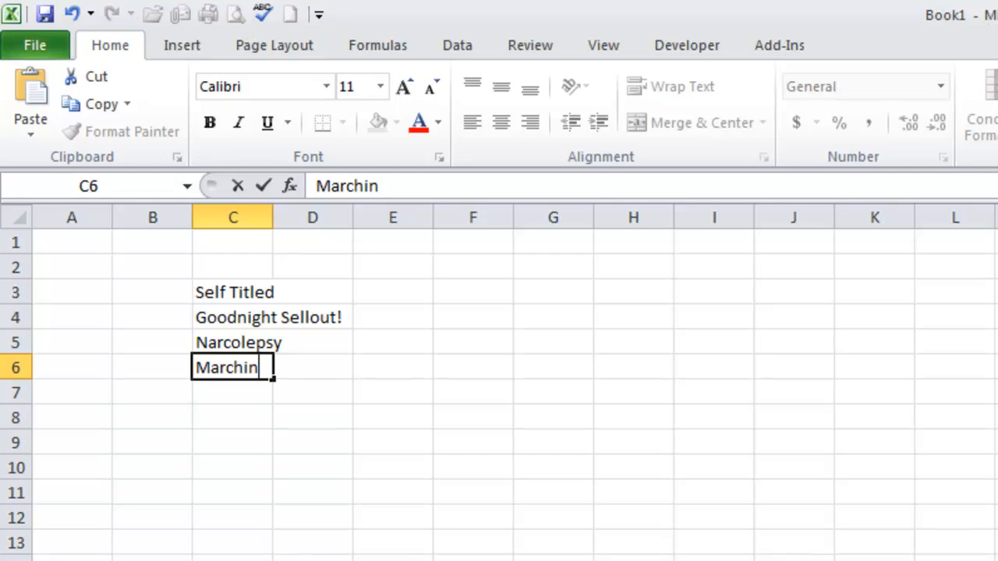
{"action": "key", "text": "Return"}
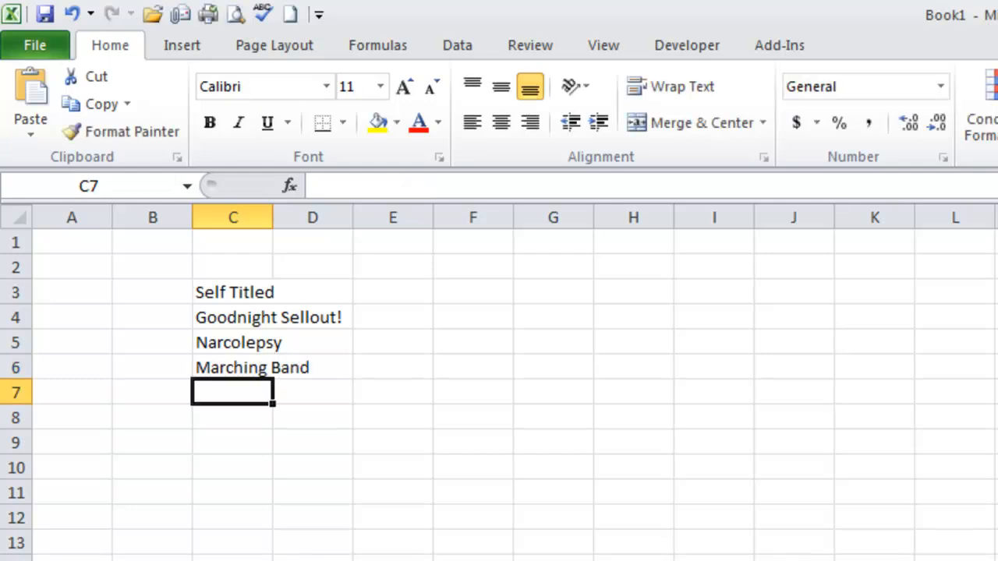
{"action": "type", "text": "Three"}
{"action": "key", "text": "Return"}
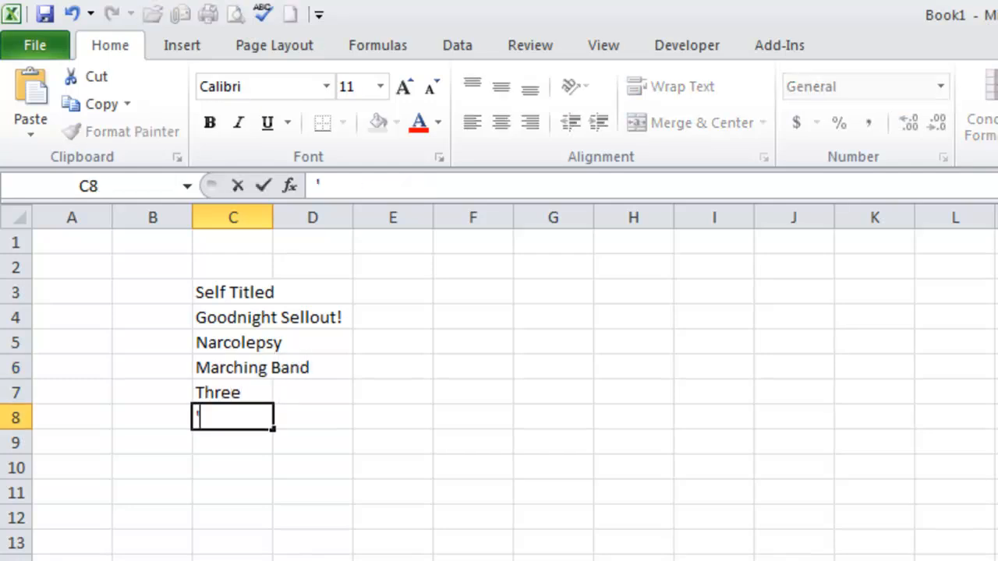
Autofit the width of column C to its longest entry.
{"action": "left_click", "coordinate": [234, 559]}
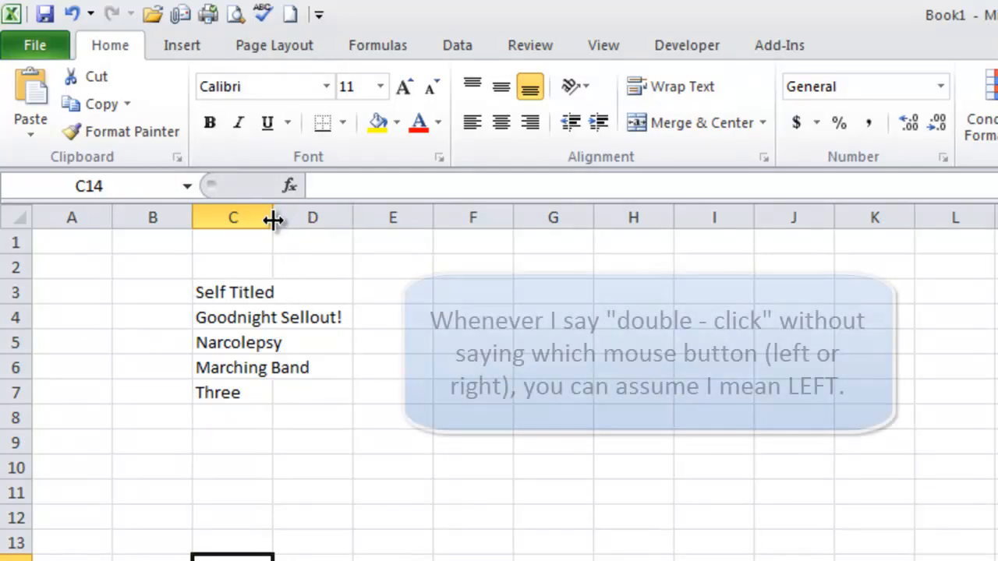
{"action": "left_click_drag", "start_coordinate": [277, 222], "coordinate": [277, 221]}
{"action": "double_click", "coordinate": [277, 221]}
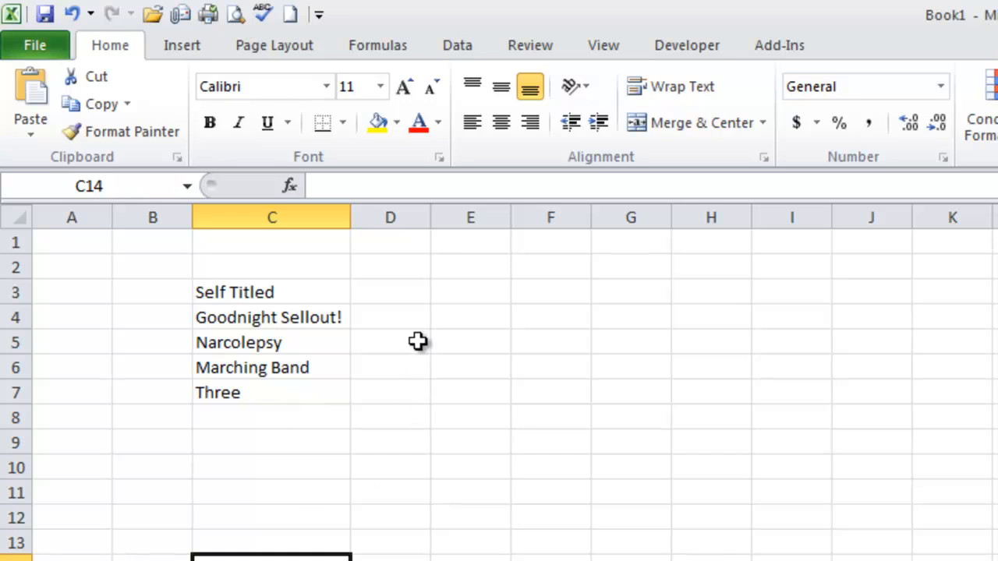
Enter the values 13, 15, 18, 12 and 14 in cells D3 to D7 beside the titles.
{"action": "left_click", "coordinate": [404, 293]}
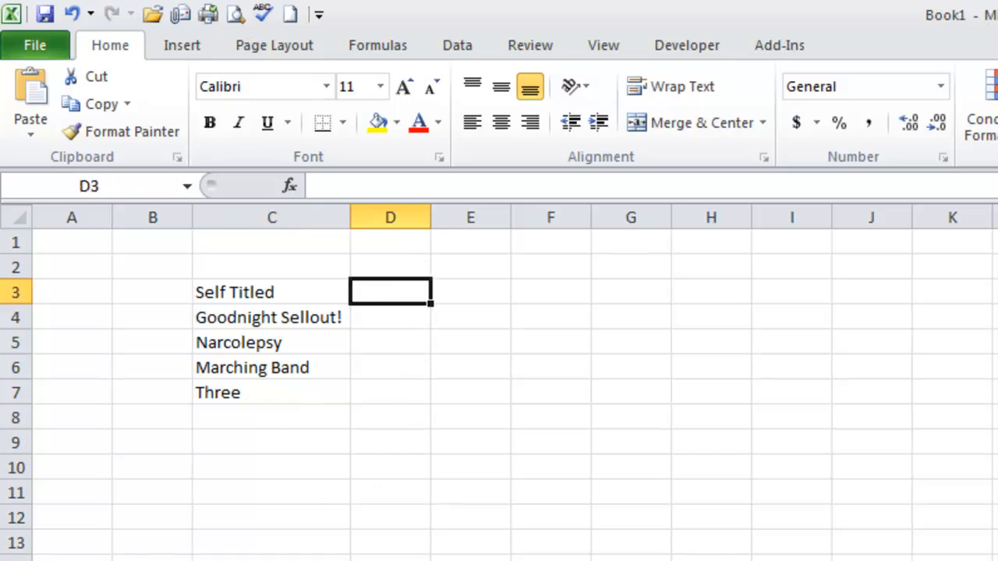
{"action": "type", "text": "13"}
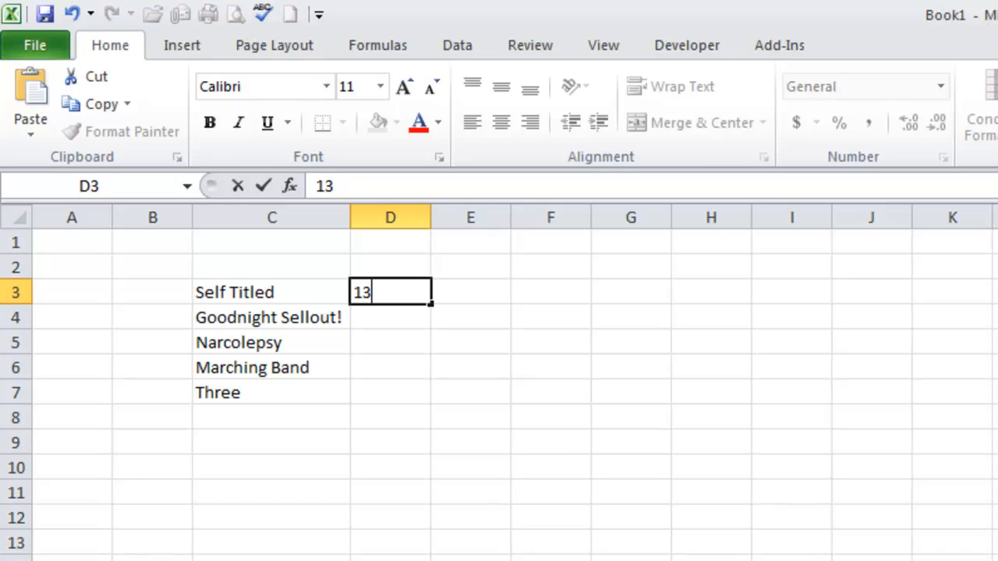
{"action": "key", "text": "Return"}
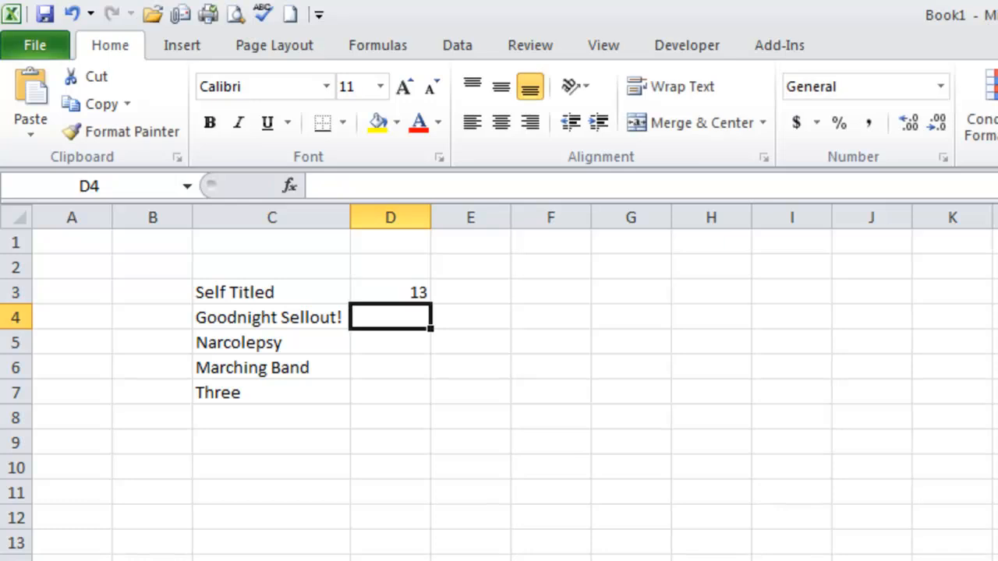
{"action": "type", "text": "15"}
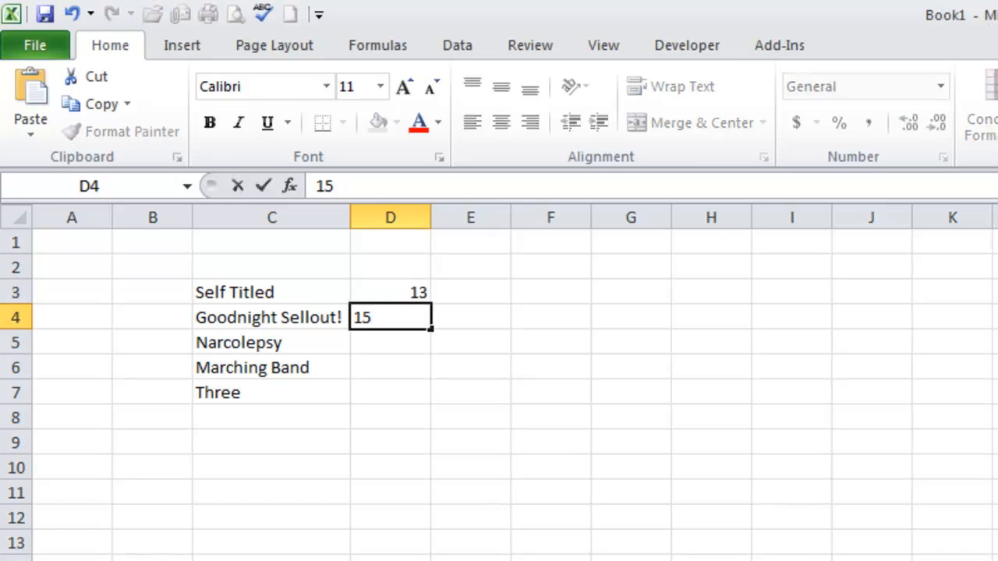
{"action": "key", "text": "Return"}
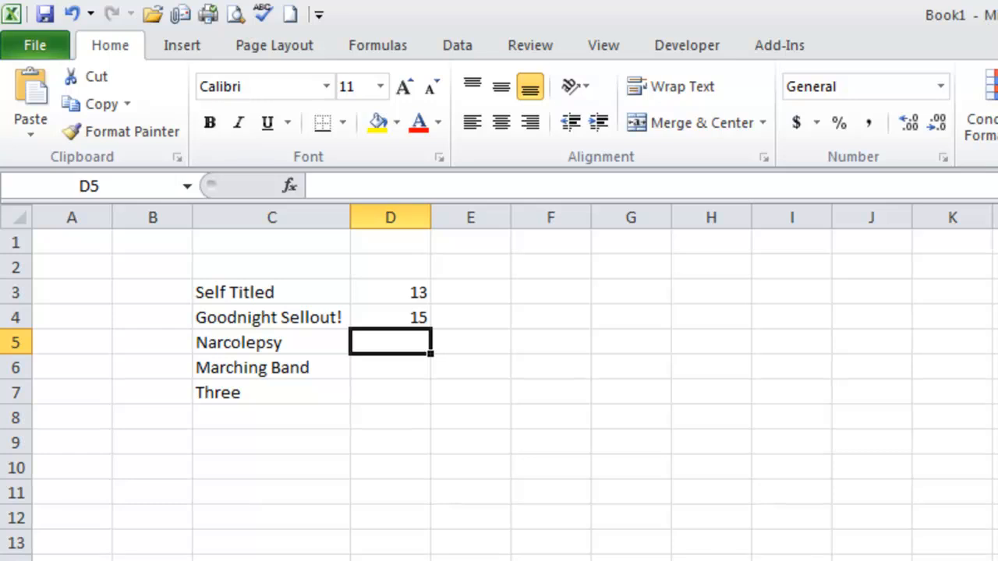
{"action": "type", "text": "18"}
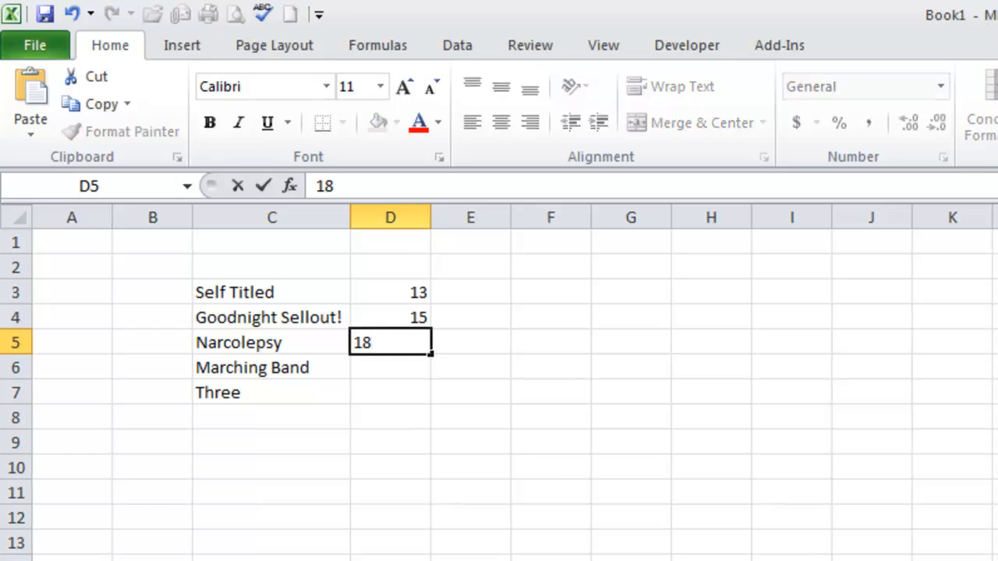
{"action": "key", "text": "Return"}
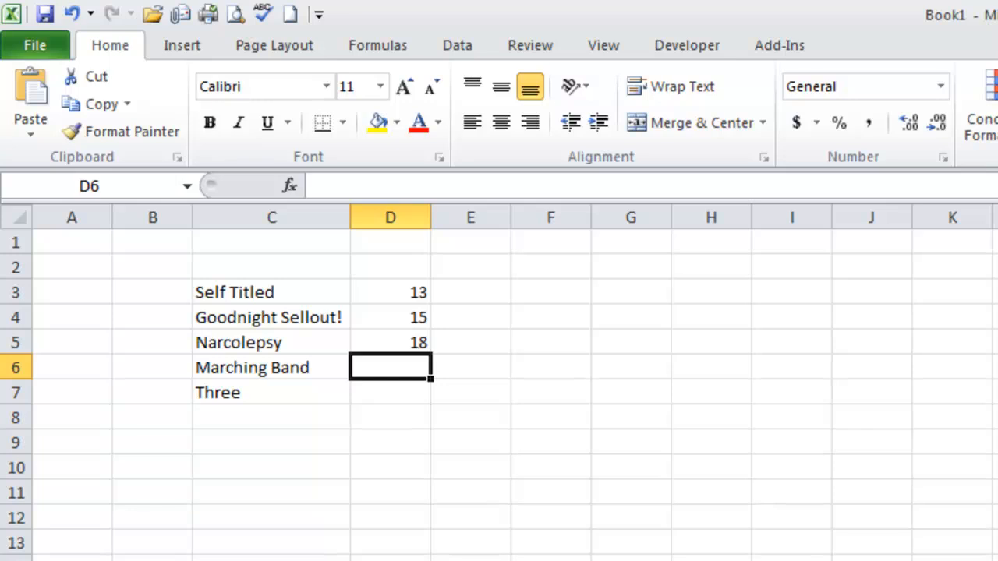
{"action": "type", "text": "12"}
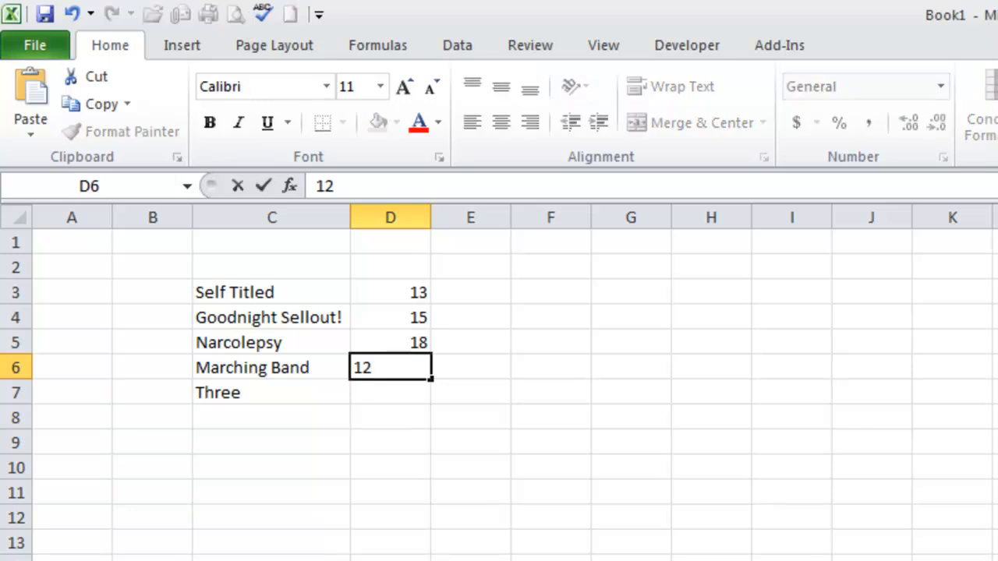
{"action": "key", "text": "Return"}
{"action": "type", "text": "14"}
{"action": "key", "text": "Return"}
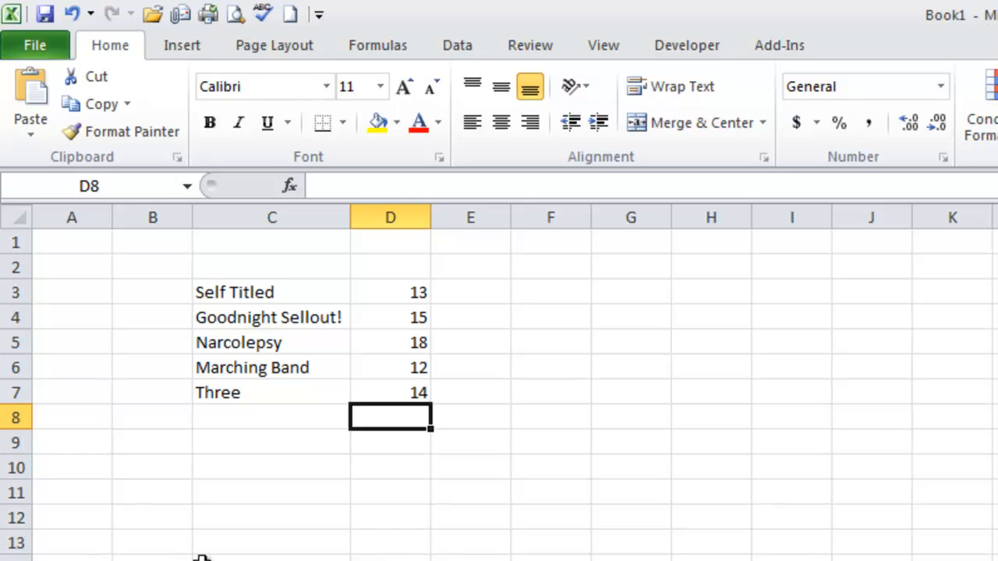
Center the titles and numbers in the range C3:D7 horizontally within their cells.
{"action": "left_click", "coordinate": [243, 407]}
{"action": "left_click", "coordinate": [236, 391]}
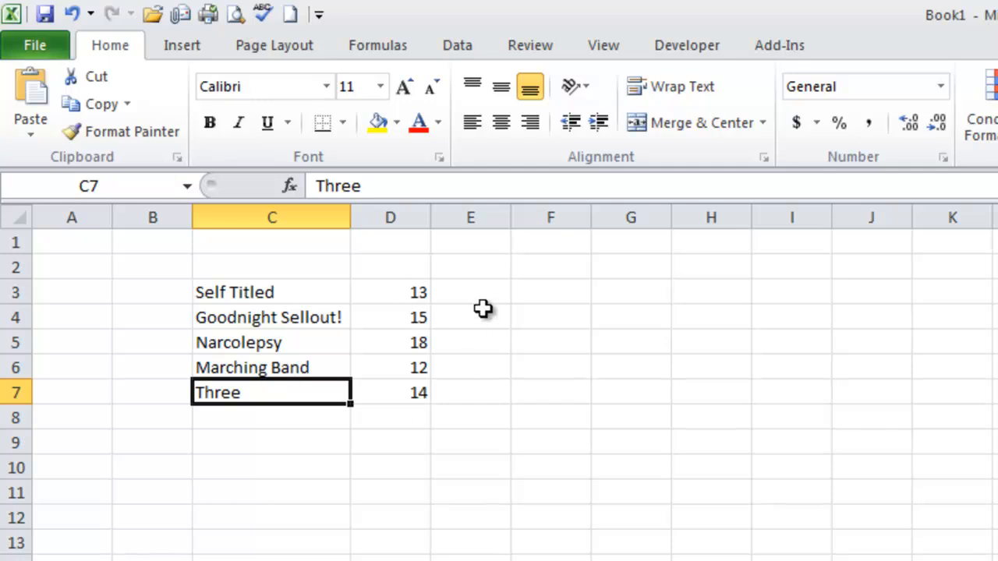
{"action": "left_click_drag", "start_coordinate": [231, 289], "coordinate": [374, 398]}
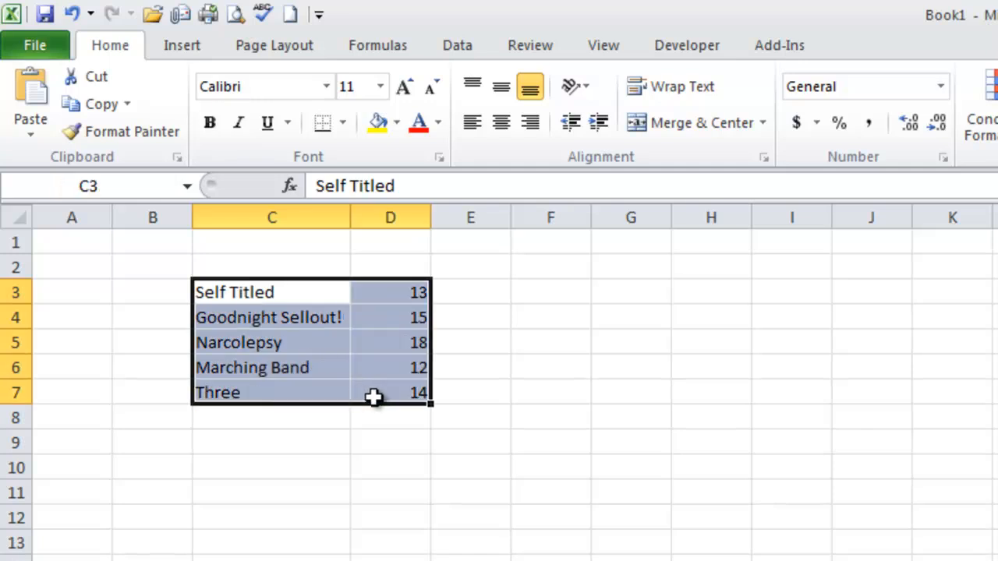
{"action": "left_click", "coordinate": [492, 123]}
{"action": "left_click", "coordinate": [410, 441]}
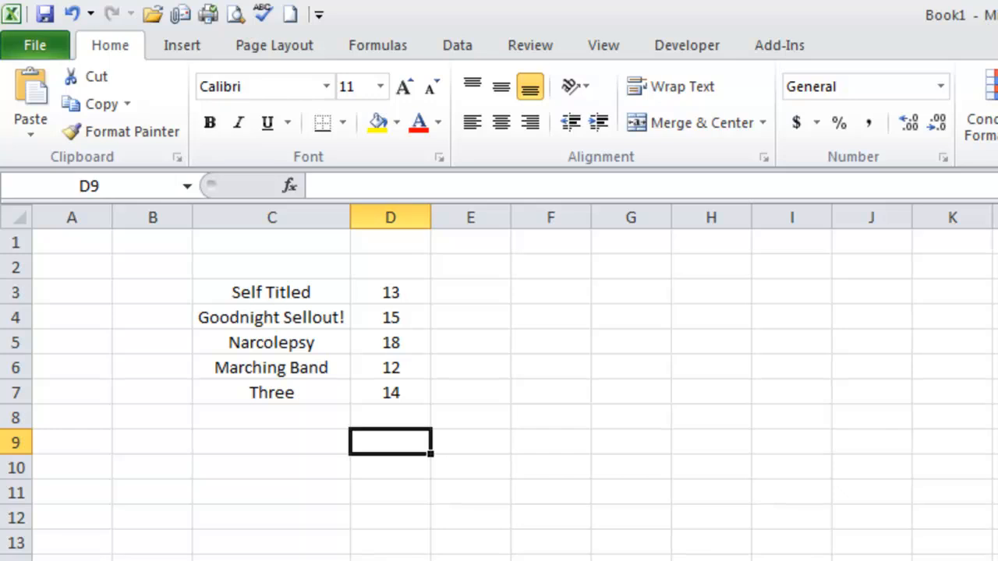
Insert a basic 2-D pie chart of the data in C3:D7 and place it beside the data, across columns G to N.
{"action": "left_click", "coordinate": [223, 287]}
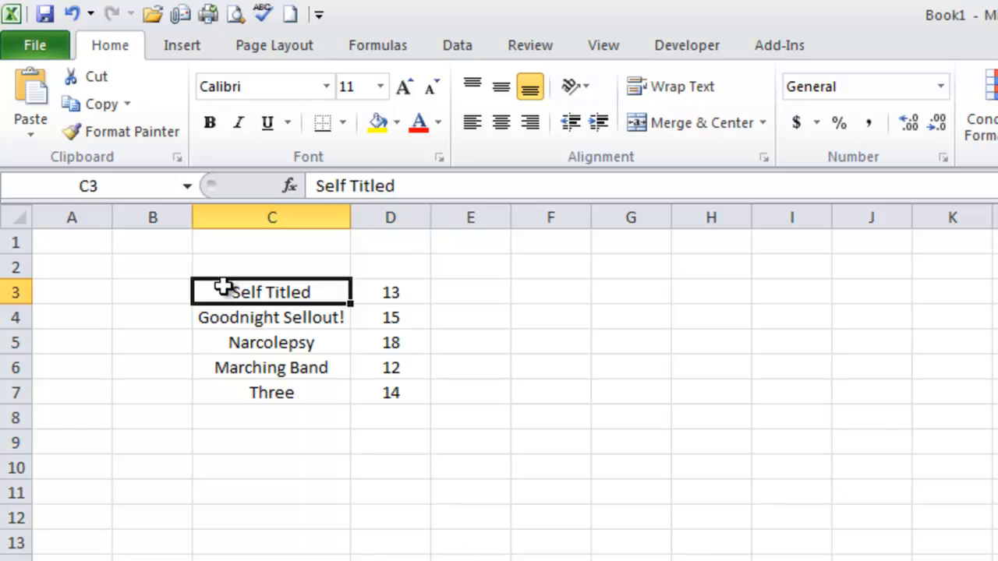
{"action": "left_click", "coordinate": [382, 318]}
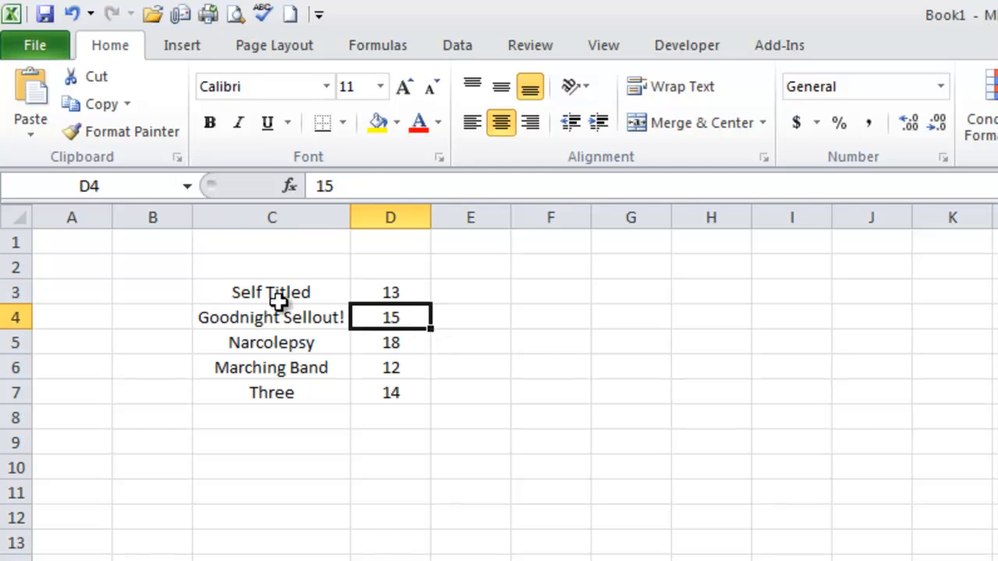
{"action": "left_click", "coordinate": [221, 289]}
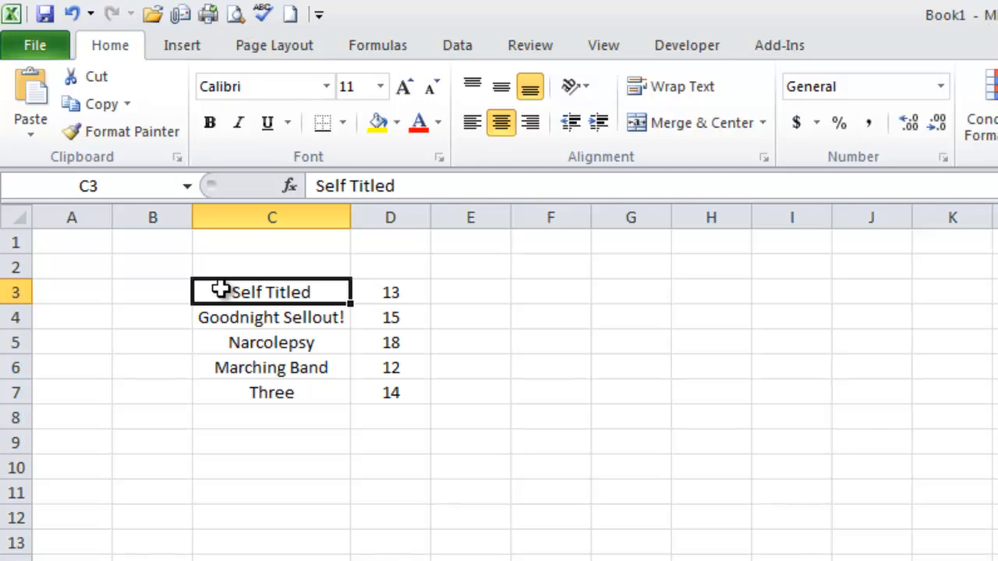
{"action": "left_click_drag", "start_coordinate": [222, 289], "coordinate": [367, 387]}
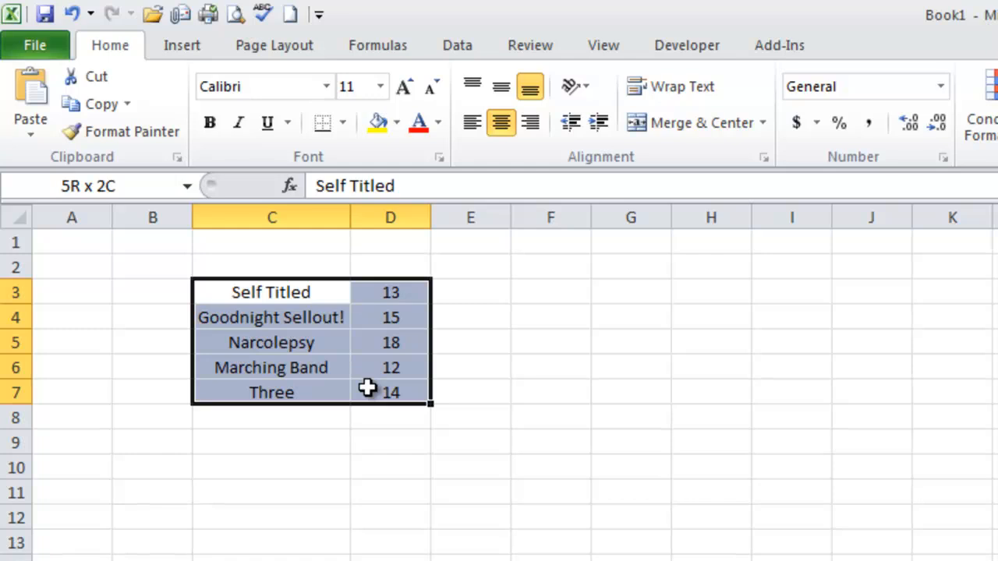
{"action": "left_click_drag", "start_coordinate": [366, 387], "coordinate": [366, 388]}
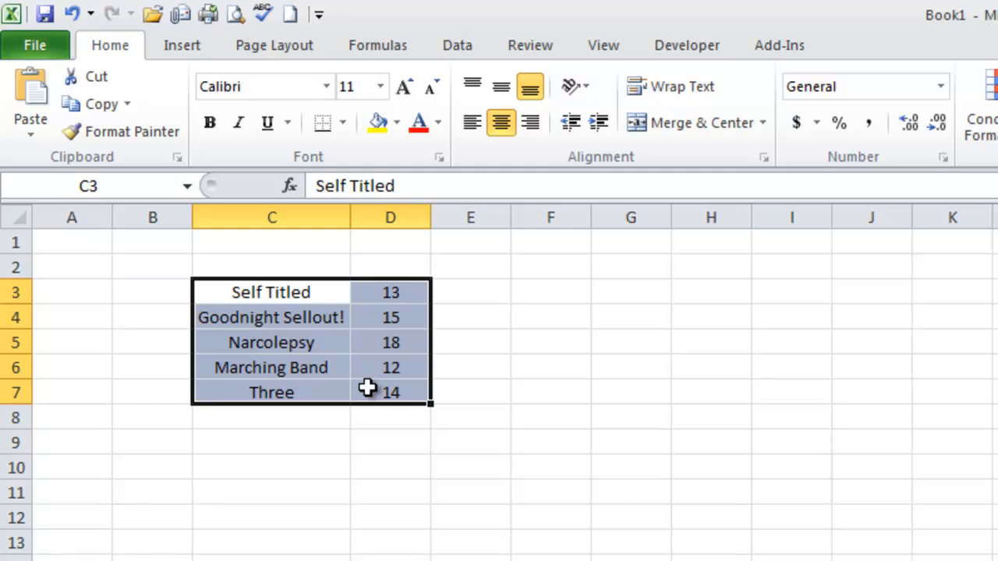
{"action": "left_click", "coordinate": [187, 55]}
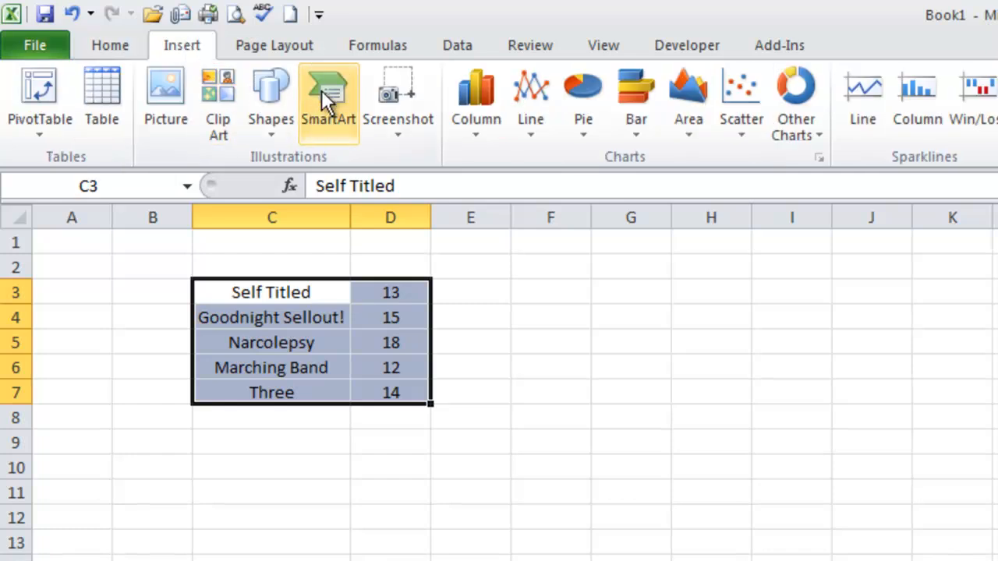
{"action": "left_click", "coordinate": [577, 92]}
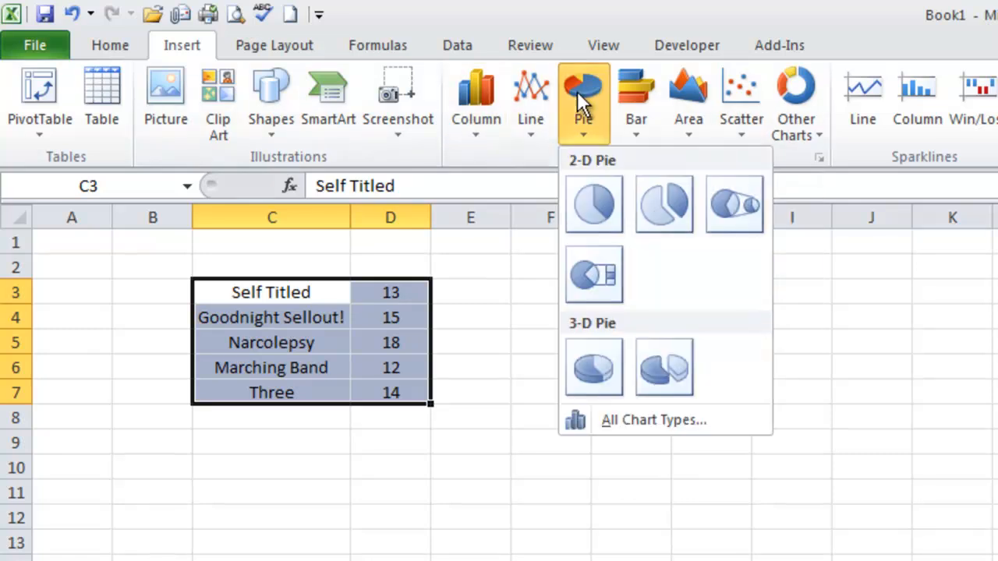
{"action": "left_click", "coordinate": [602, 199]}
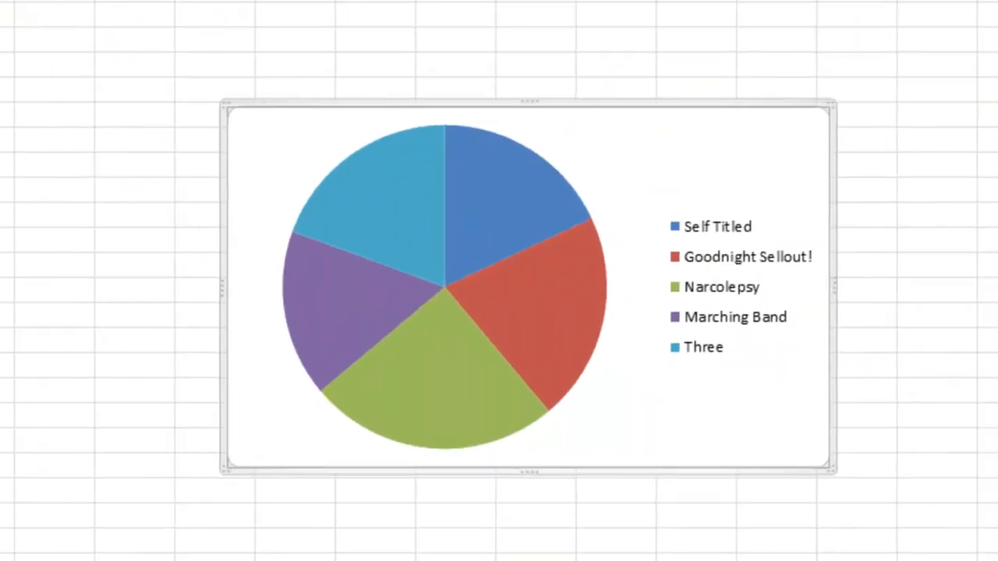
{"action": "left_click_drag", "start_coordinate": [603, 111], "coordinate": [470, 0]}
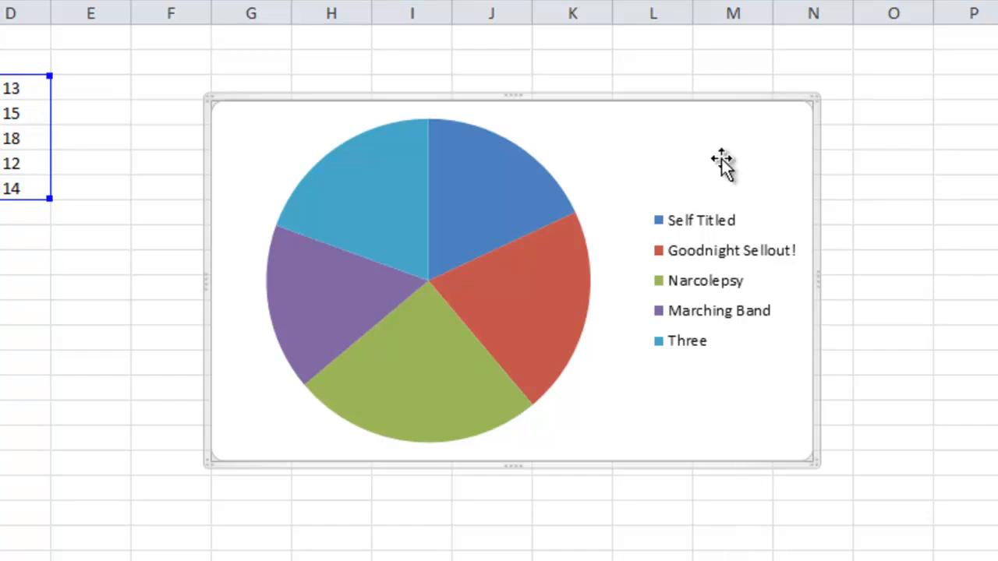
Add a chart title to the pie chart, positioned above the chart so that the pie is resized.
{"action": "left_click", "coordinate": [368, 552]}
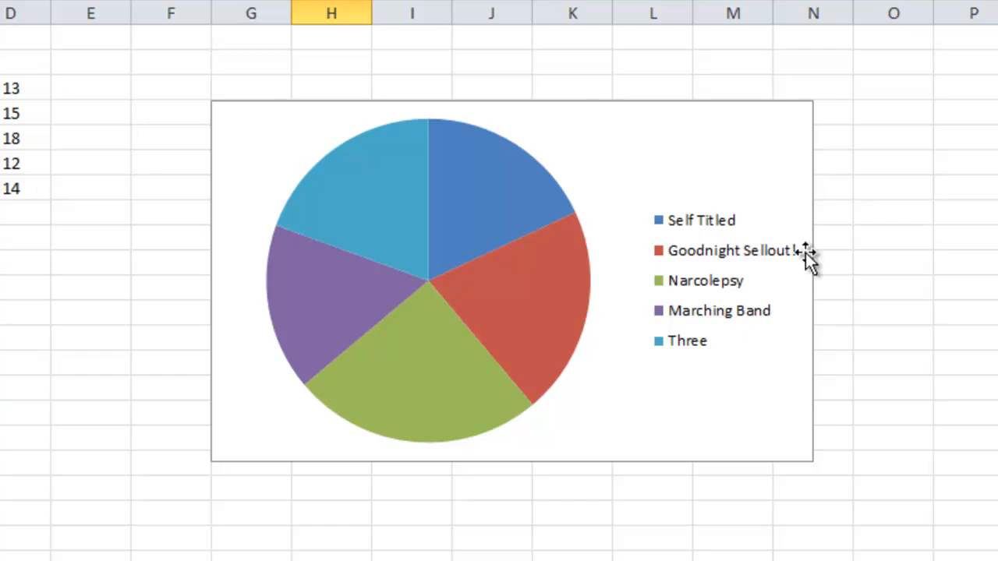
{"action": "left_click", "coordinate": [628, 141]}
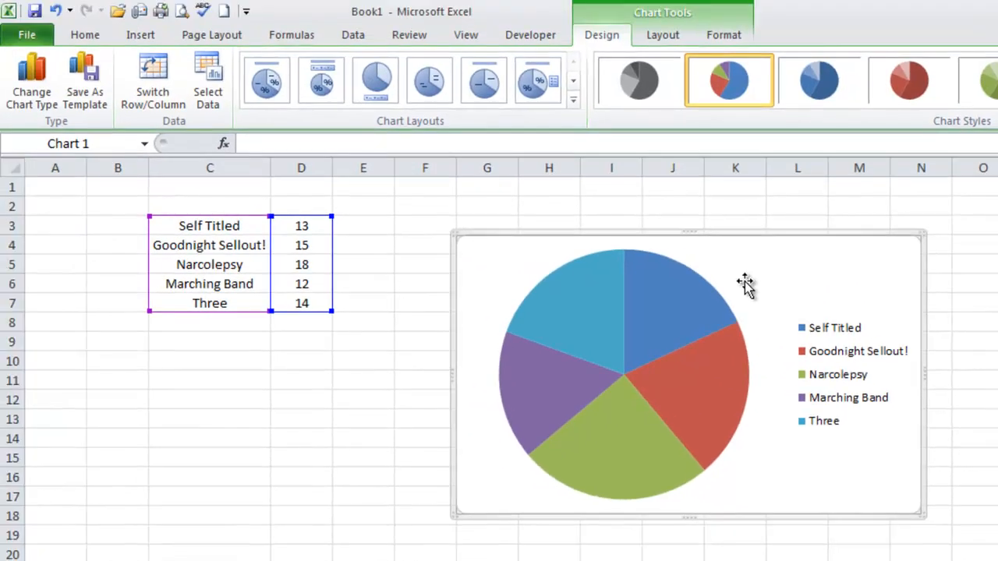
{"action": "left_click", "coordinate": [672, 39]}
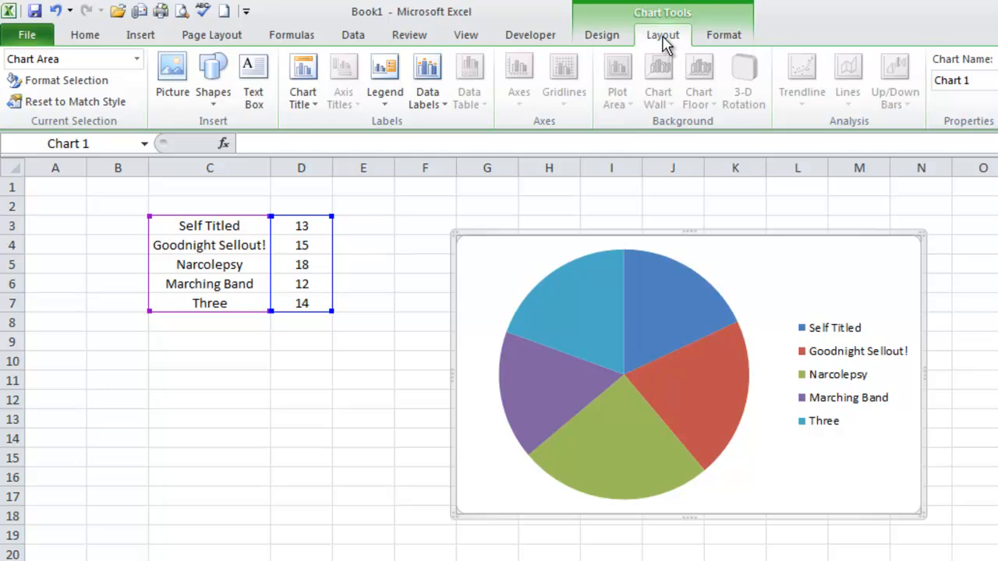
{"action": "left_click", "coordinate": [312, 109]}
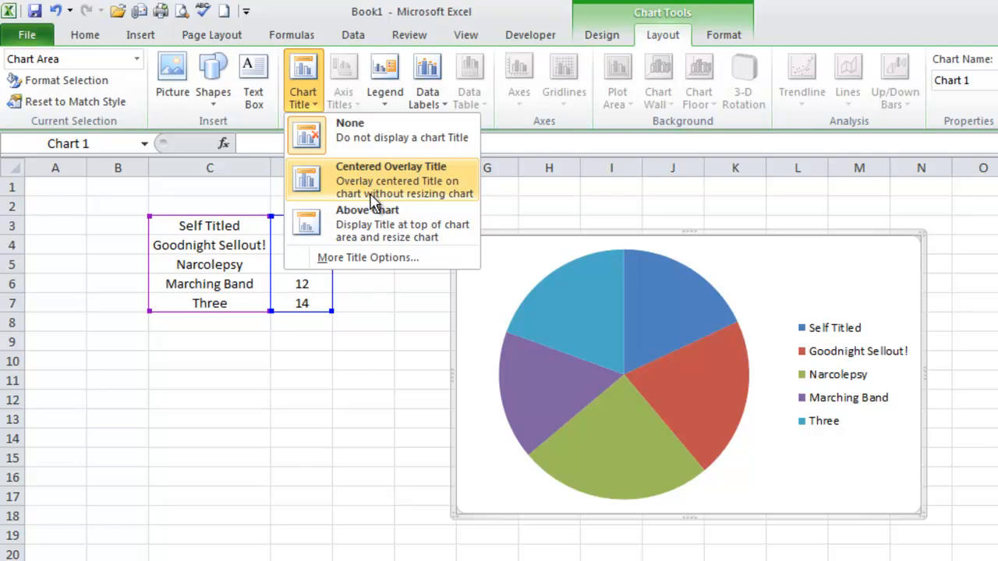
{"action": "left_click", "coordinate": [387, 236]}
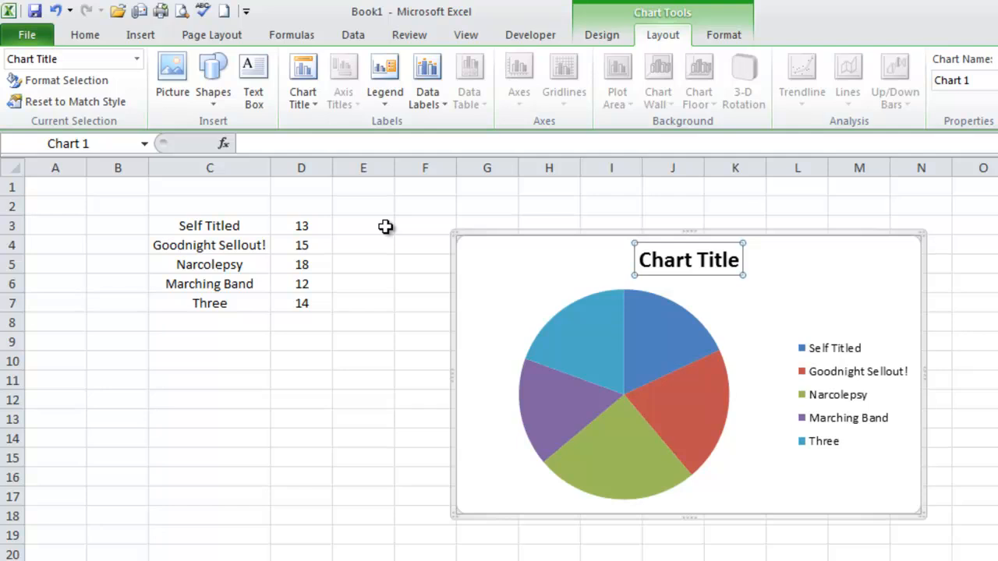
Replace the placeholder chart title text with "Songs on Plow United Records".
{"action": "triple_click", "coordinate": [676, 262]}
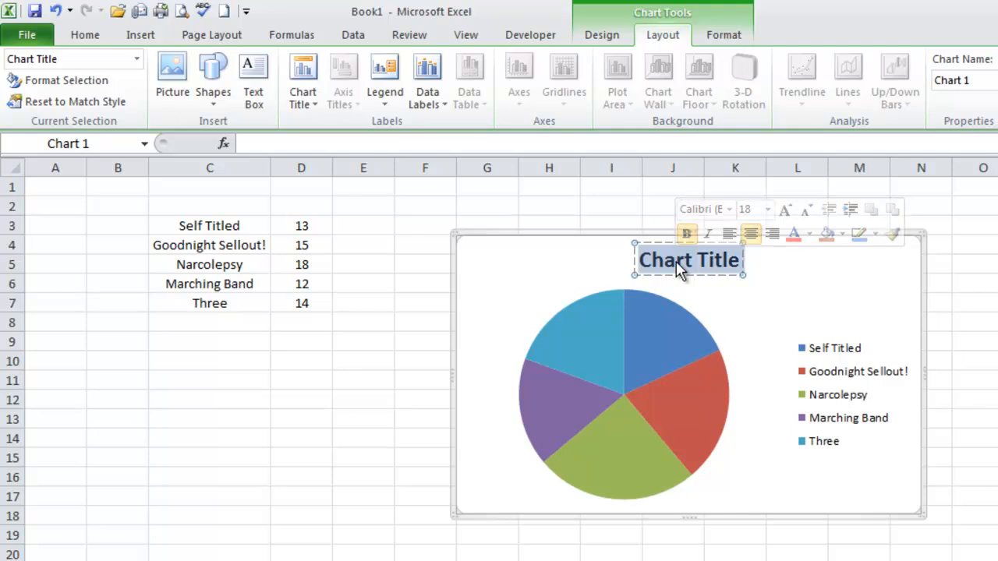
{"action": "type", "text": "Songs"}
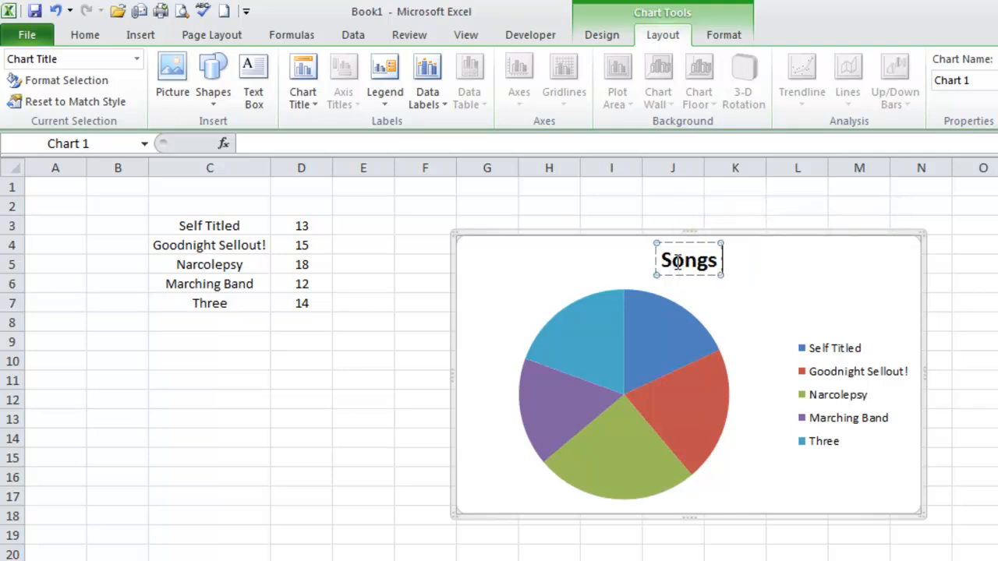
{"action": "type", "text": " on Plow Unit"}
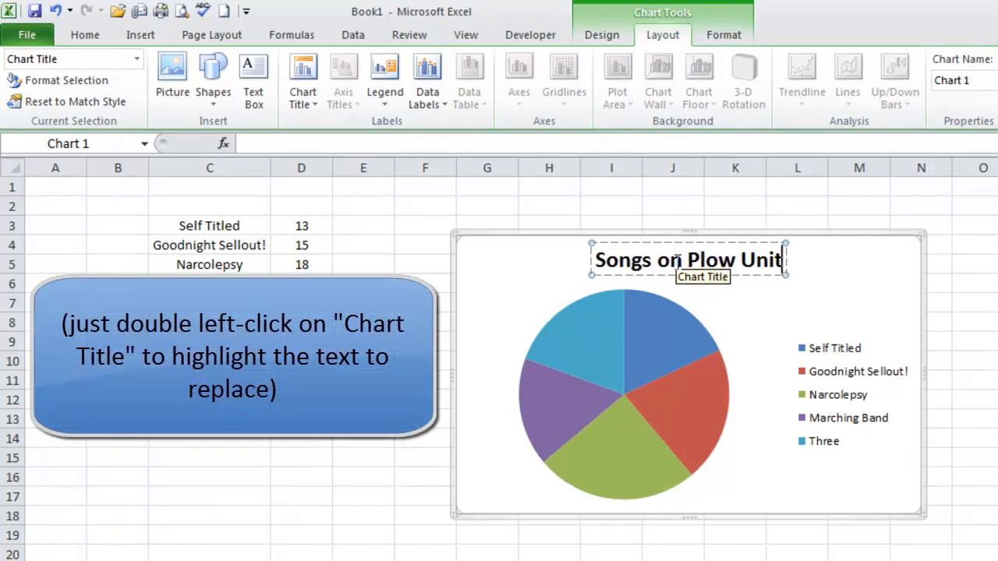
{"action": "type", "text": "ed records"}
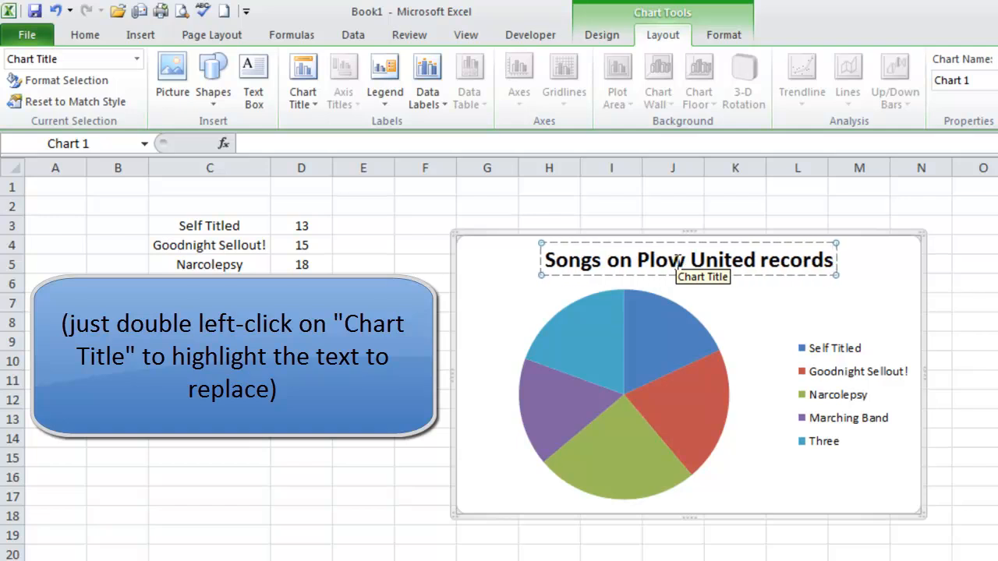
{"action": "left_click", "coordinate": [768, 260]}
{"action": "key", "text": "BackSpace"}
{"action": "type", "text": "R"}
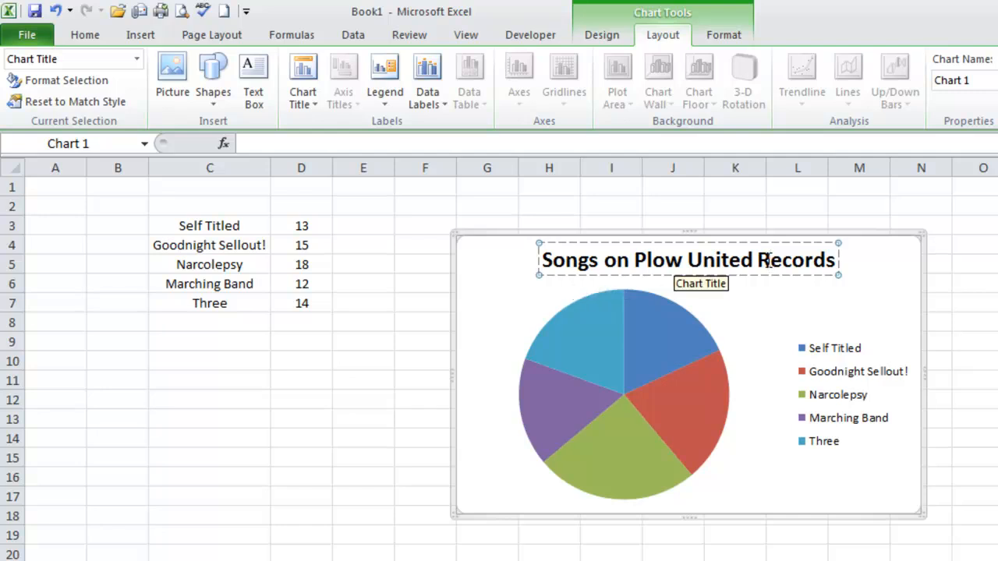
{"action": "left_click", "coordinate": [791, 330]}
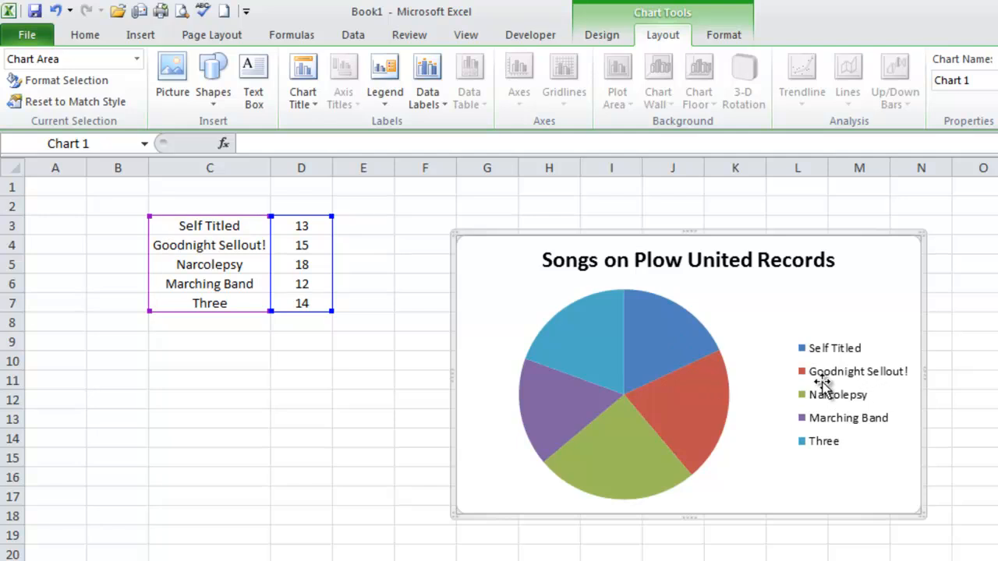
{"action": "left_click", "coordinate": [691, 270]}
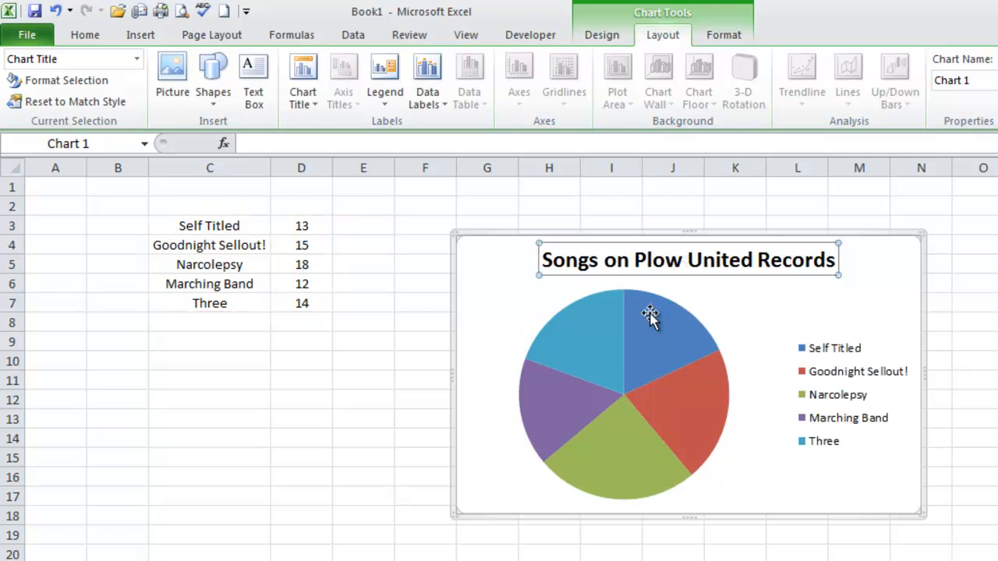
{"action": "mouse_move", "coordinate": [652, 318]}
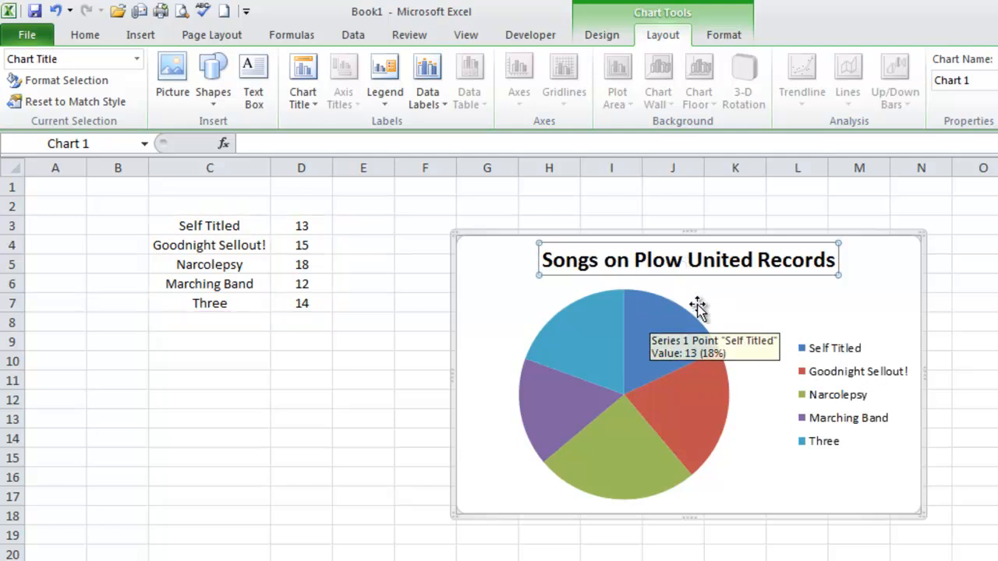
{"action": "mouse_move", "coordinate": [591, 348]}
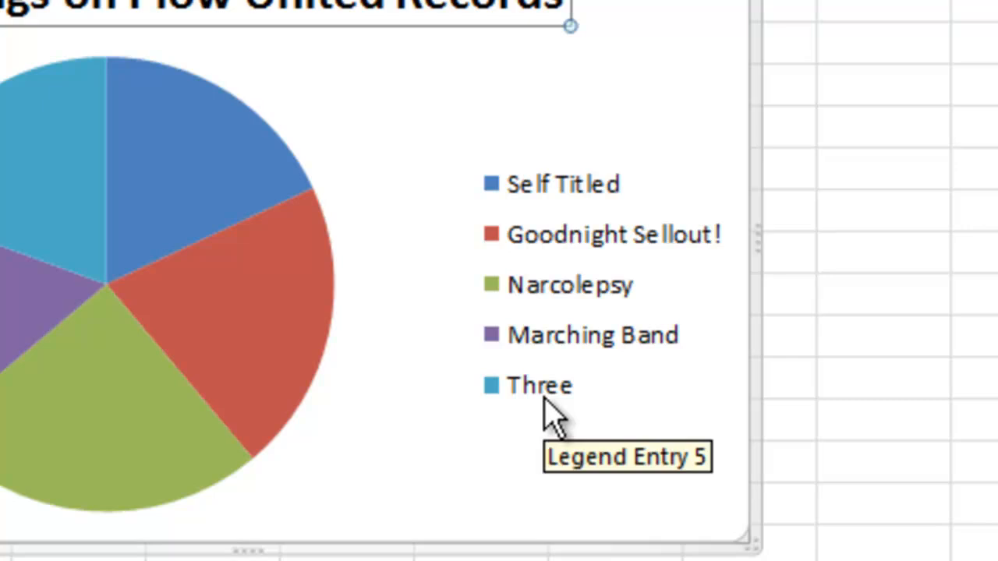
Set the font size of the pie chart's legend to 12.
{"action": "left_click", "coordinate": [538, 251]}
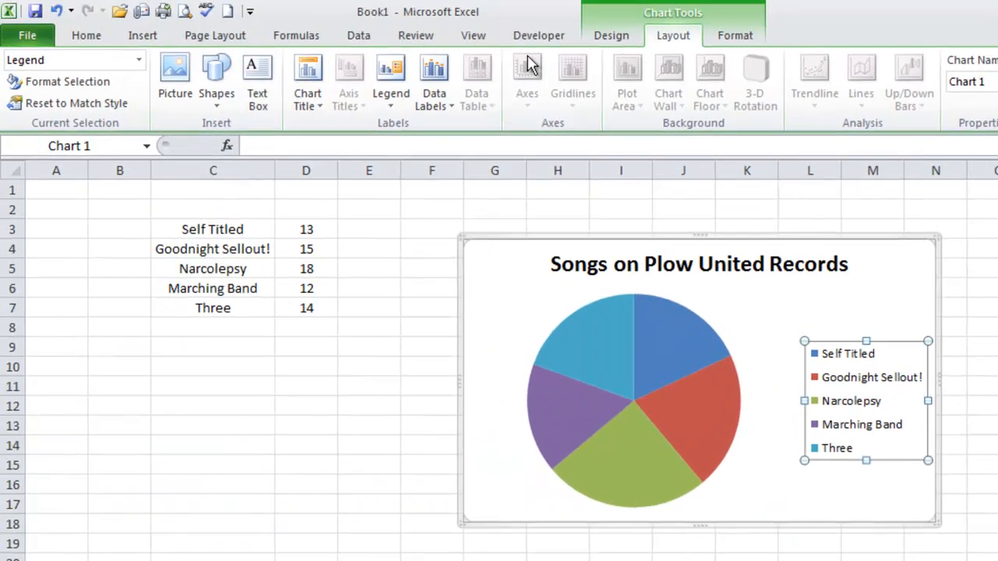
{"action": "left_click", "coordinate": [87, 36]}
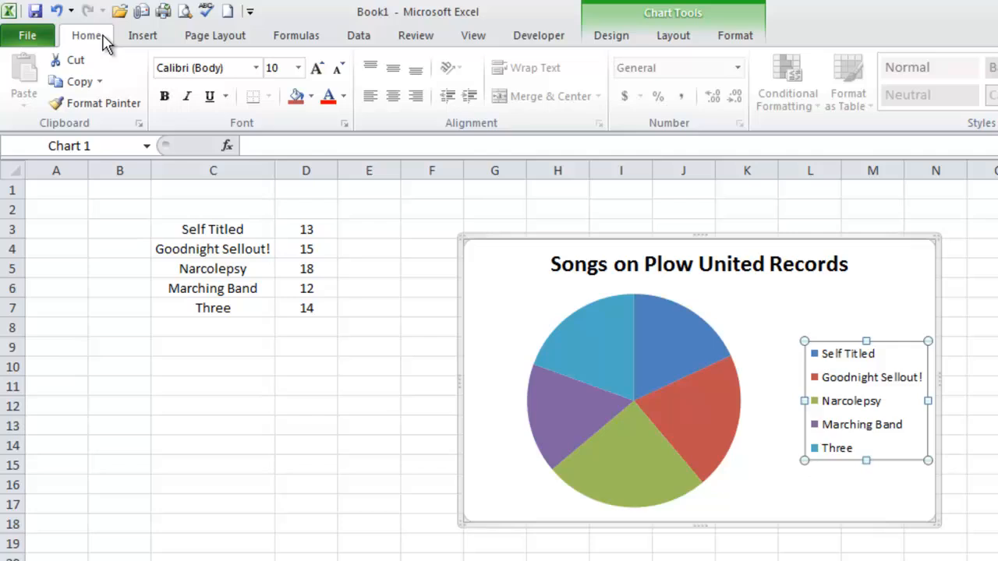
{"action": "left_click", "coordinate": [316, 73]}
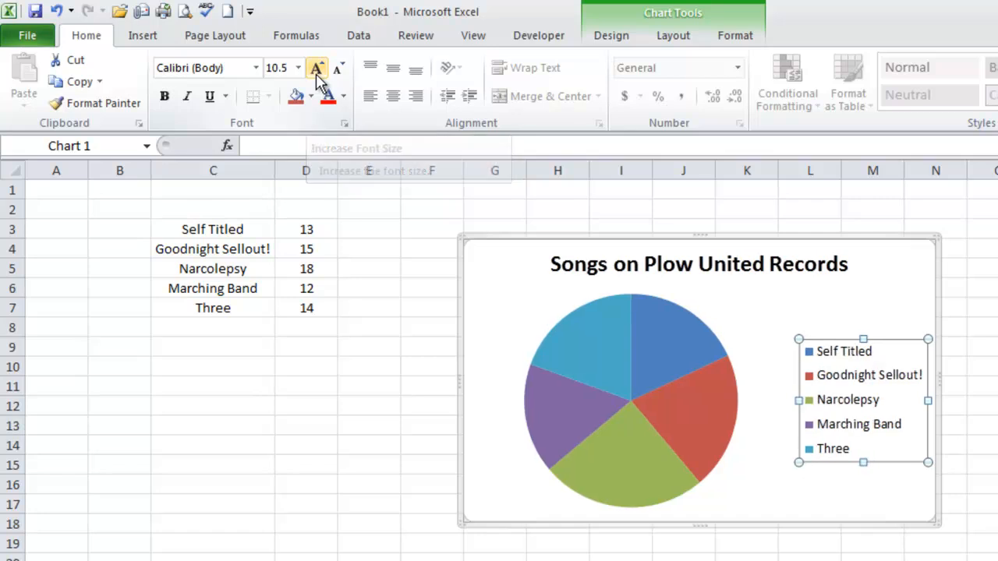
{"action": "left_click", "coordinate": [315, 73]}
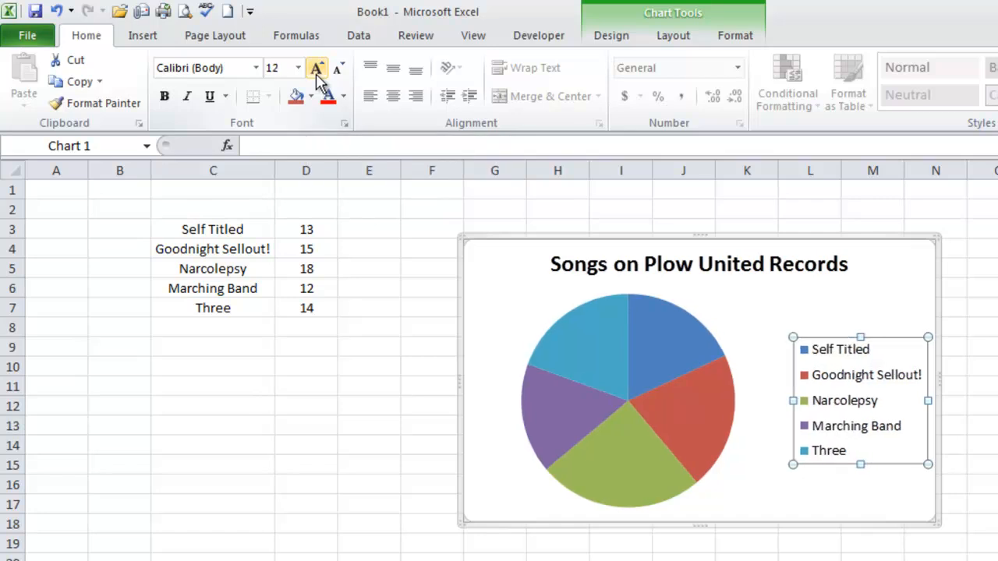
{"action": "left_click", "coordinate": [315, 73]}
{"action": "left_click", "coordinate": [316, 73]}
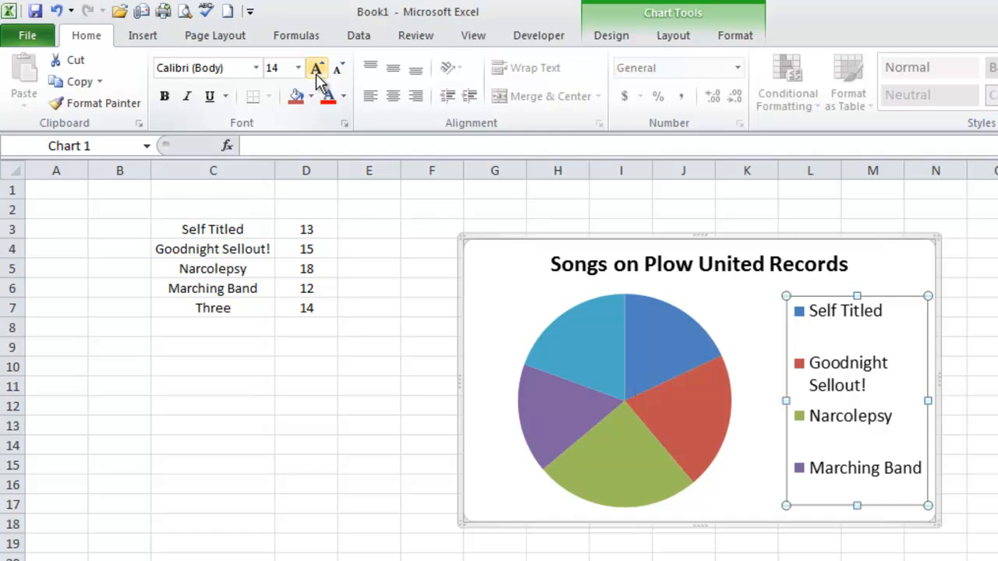
{"action": "left_click", "coordinate": [336, 72]}
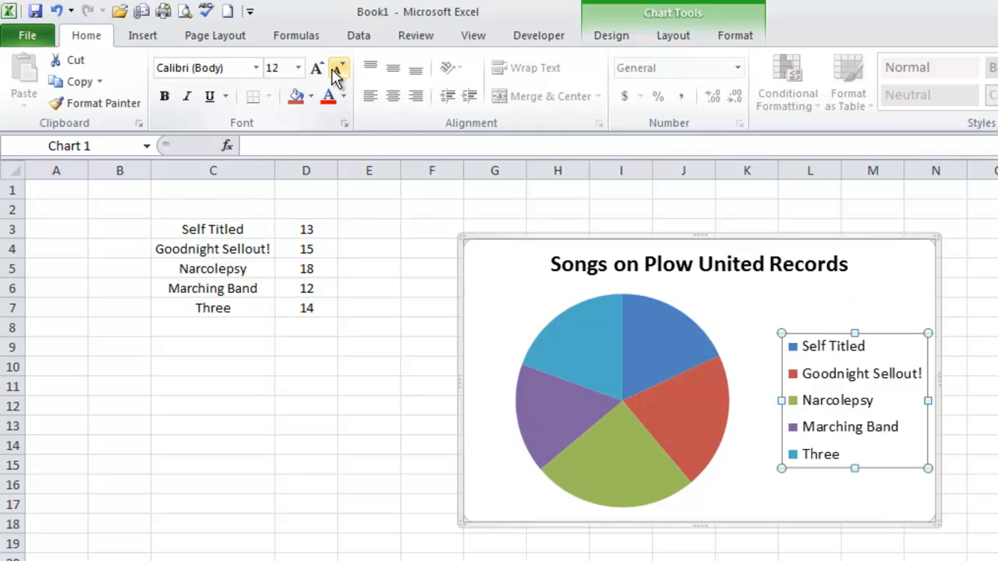
Shift the chart to the right and enlarge it to span about columns F to O and reach down to about row 25.
{"action": "left_click", "coordinate": [936, 375]}
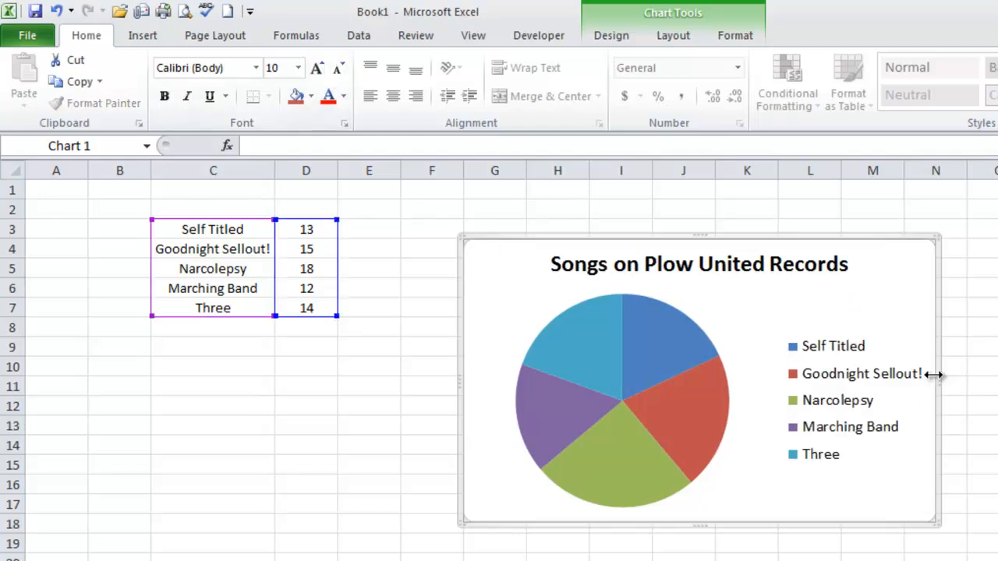
{"action": "left_click_drag", "start_coordinate": [935, 374], "coordinate": [997, 375]}
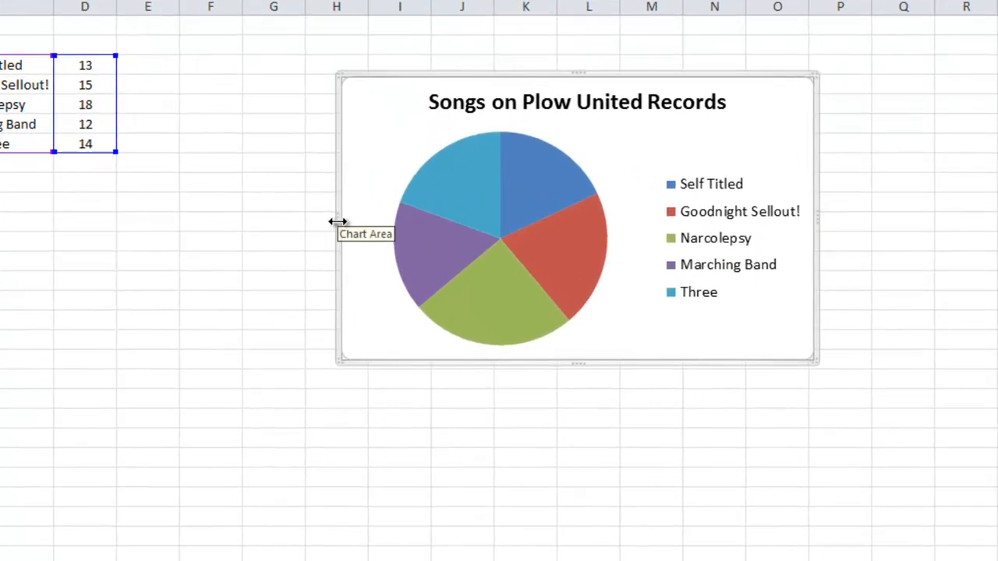
{"action": "left_click_drag", "start_coordinate": [372, 247], "coordinate": [225, 244]}
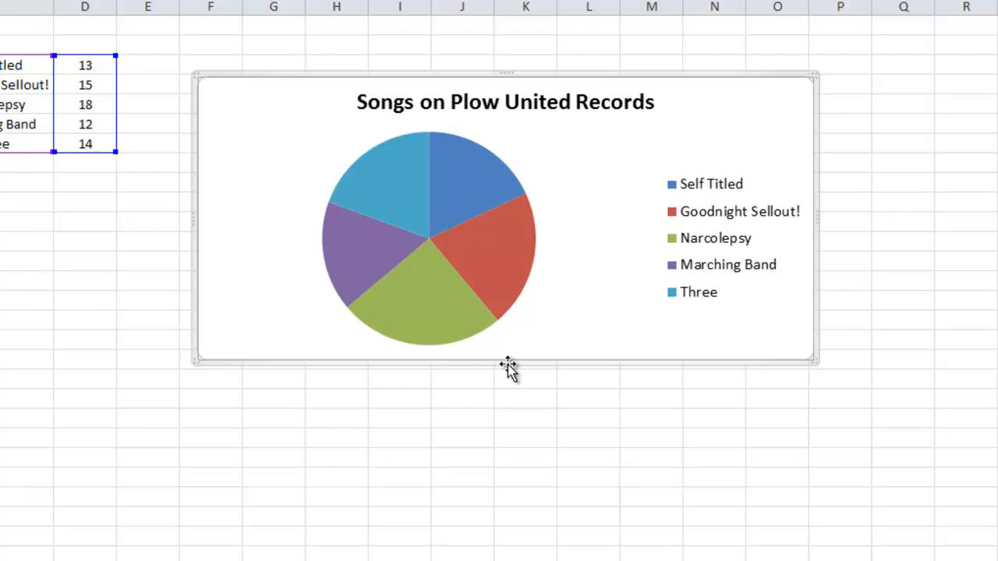
{"action": "left_click_drag", "start_coordinate": [503, 360], "coordinate": [496, 490]}
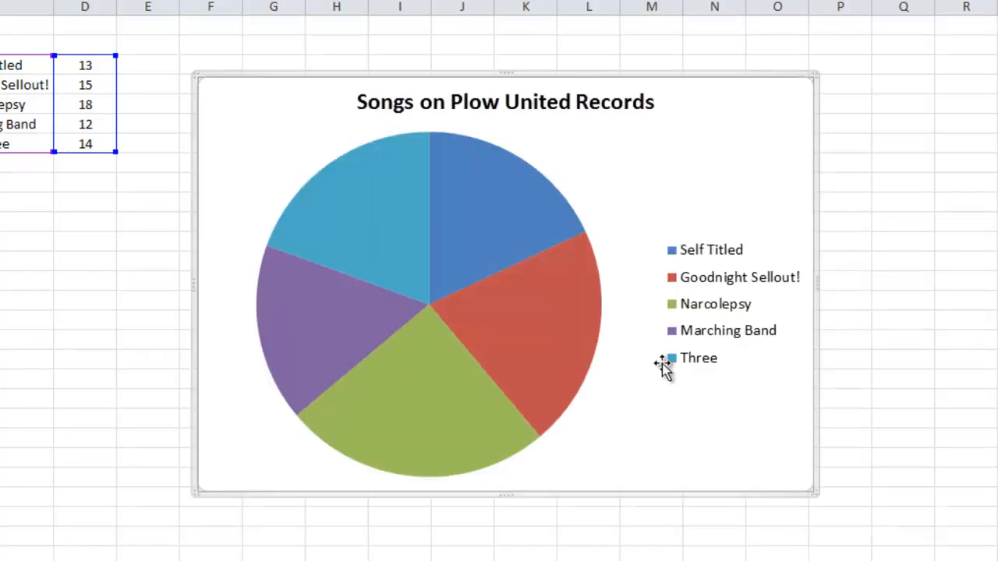
Increase the legend's font size by two increments and move the legend up, just below the chart title's level beside the pie.
{"action": "left_click", "coordinate": [715, 334]}
{"action": "key", "text": "ctrl+shift+greater"}
{"action": "key", "text": "ctrl+shift+greater"}
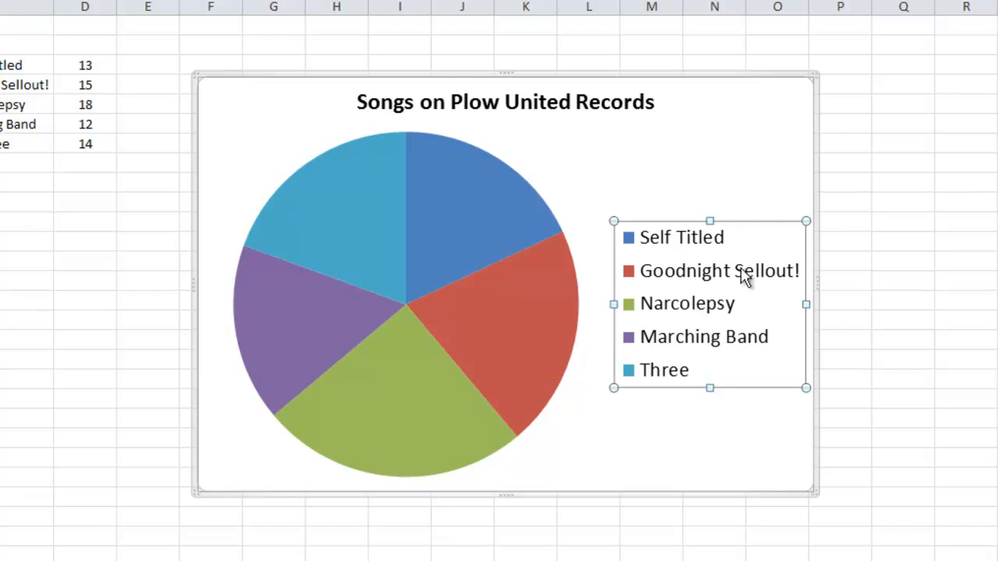
{"action": "left_click_drag", "start_coordinate": [675, 232], "coordinate": [661, 144]}
{"action": "left_click", "coordinate": [851, 239]}
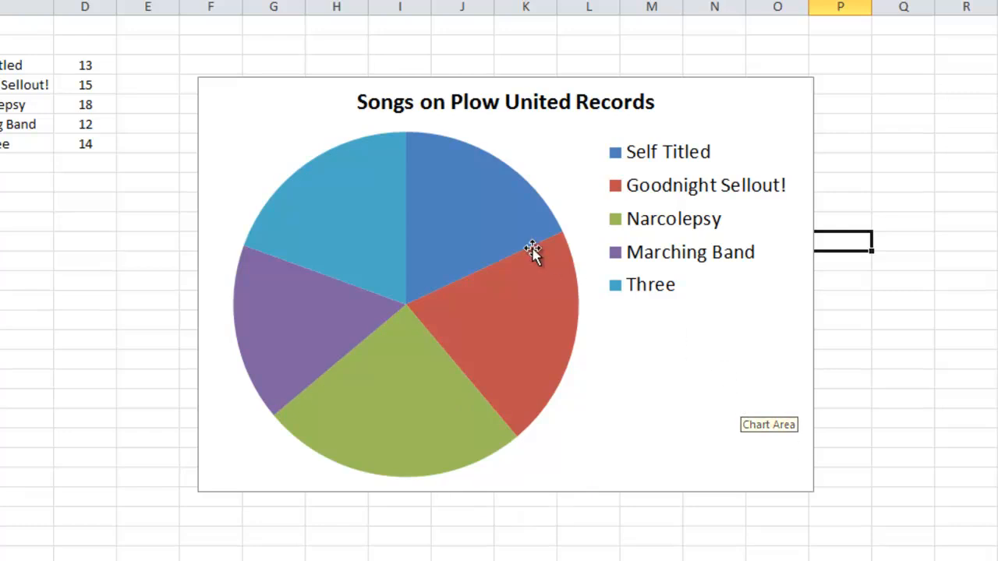
Add data labels showing the values to all slices of the pie.
{"action": "mouse_move", "coordinate": [354, 232]}
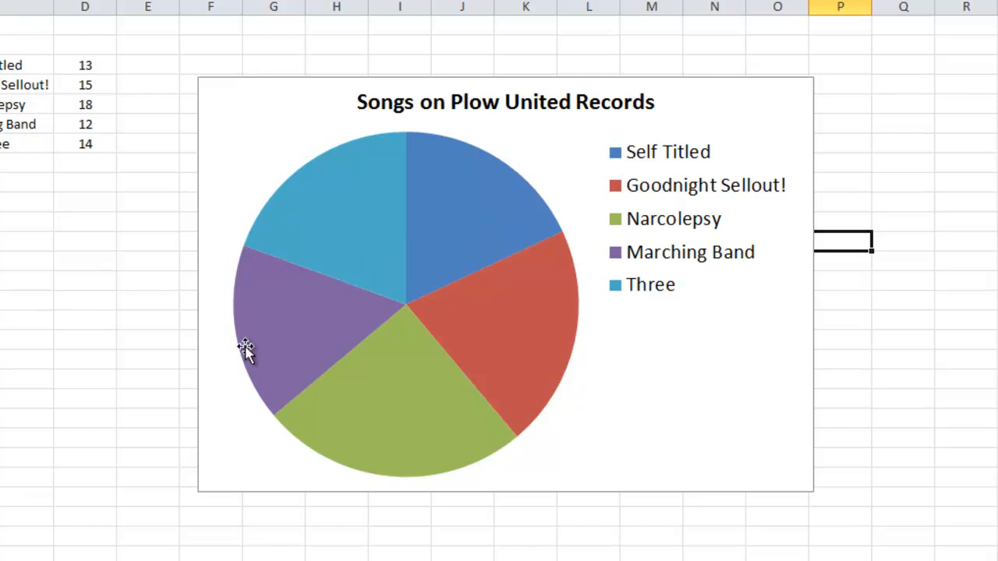
{"action": "mouse_move", "coordinate": [404, 418]}
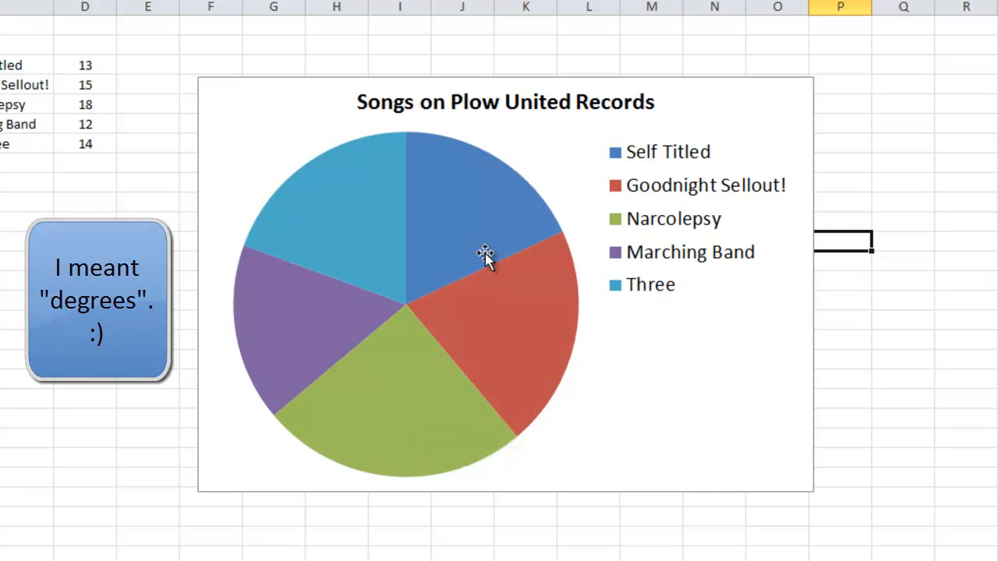
{"action": "left_click", "coordinate": [420, 222]}
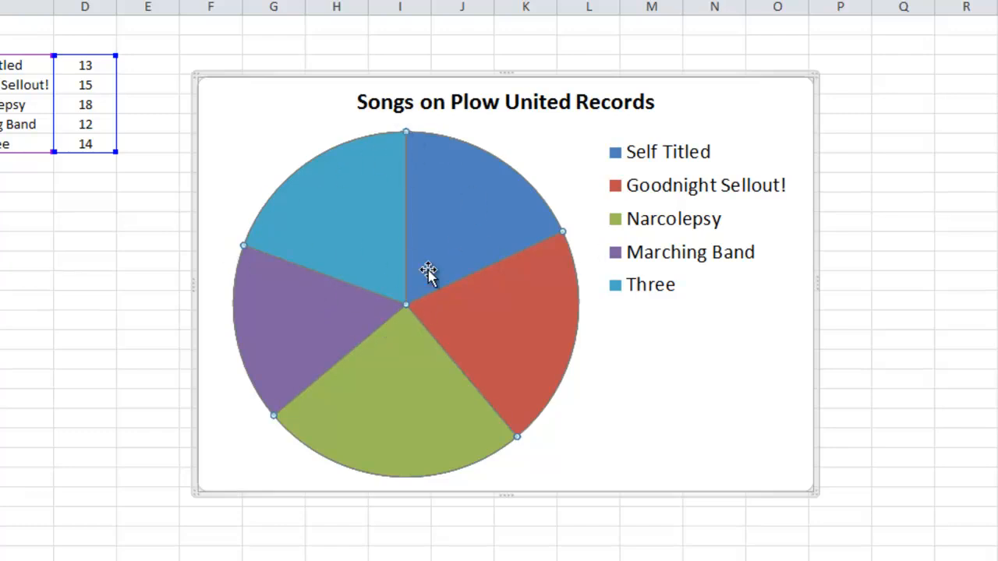
{"action": "mouse_move", "coordinate": [428, 271]}
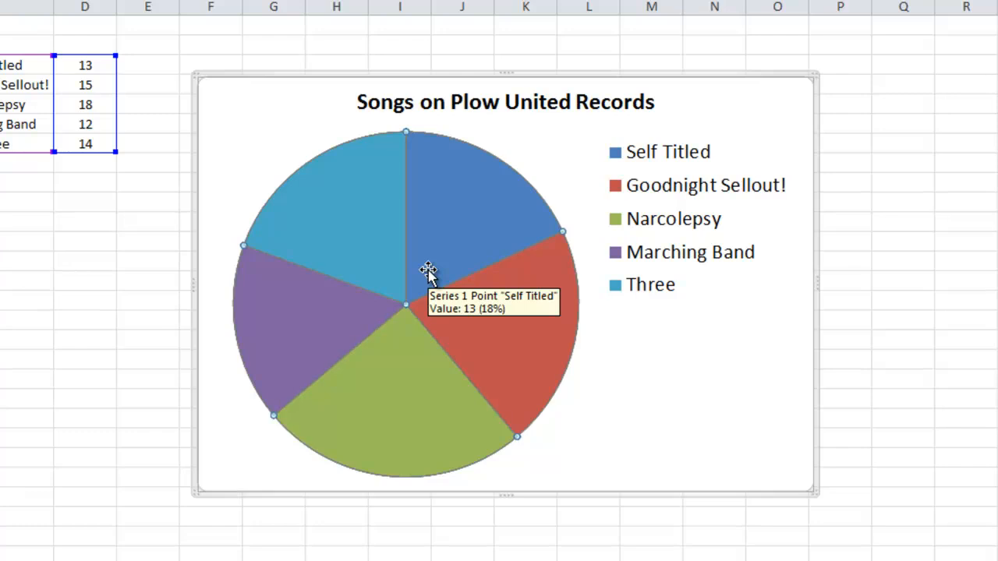
{"action": "right_click", "coordinate": [430, 274]}
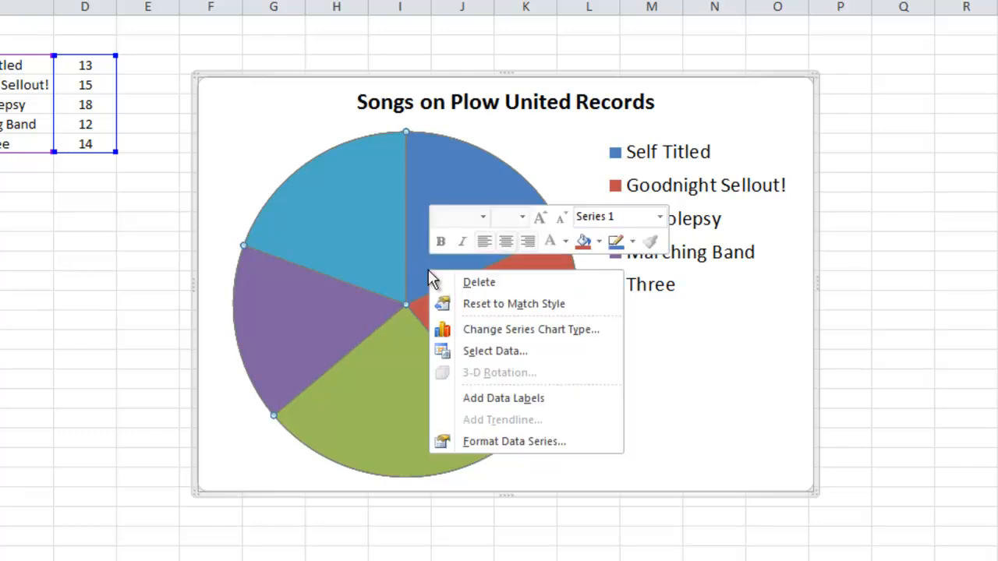
{"action": "left_click", "coordinate": [487, 399]}
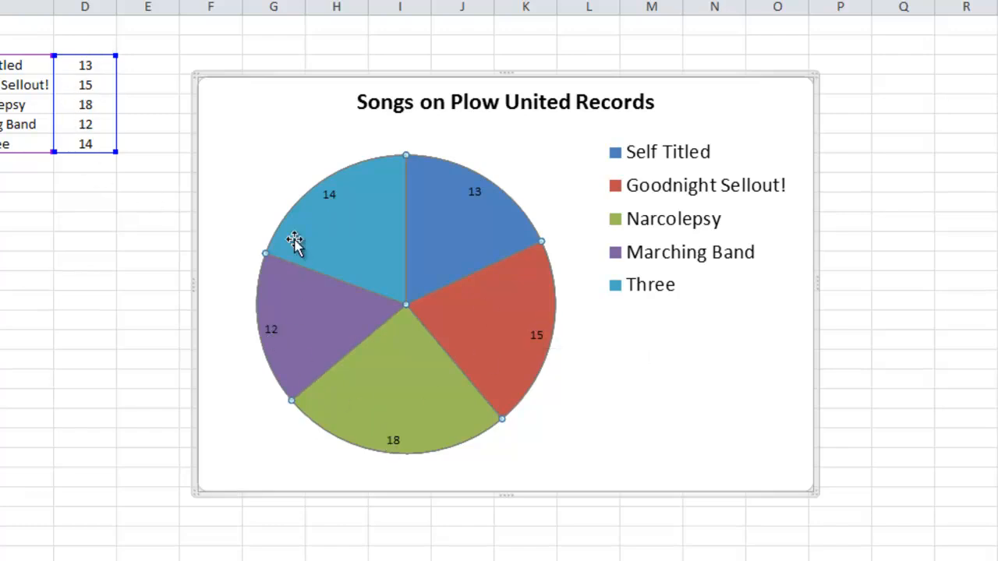
Enlarge the font of all the pie's data labels by six size increments.
{"action": "left_click", "coordinate": [331, 197]}
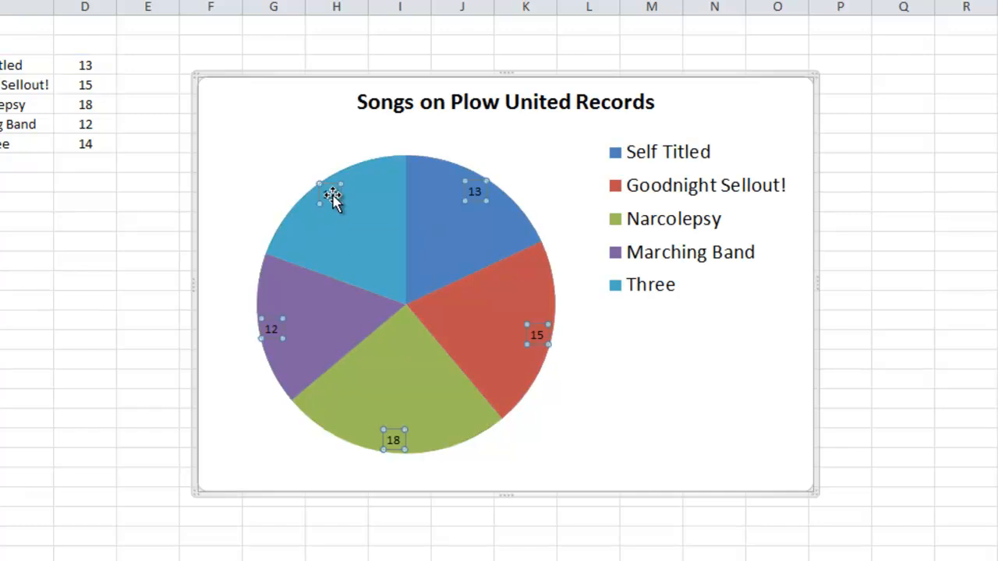
{"action": "key", "text": "ctrl+shift+period"}
{"action": "key", "text": "ctrl+shift+period"}
{"action": "key", "text": "ctrl+shift+period"}
{"action": "key", "text": "ctrl+shift+period"}
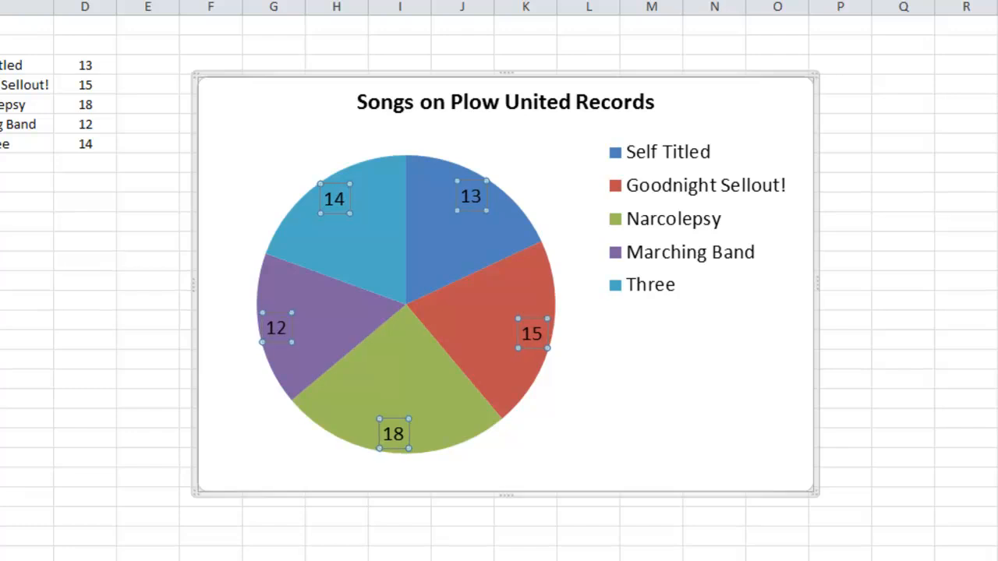
{"action": "key", "text": "ctrl+shift+period"}
{"action": "key", "text": "ctrl+shift+period"}
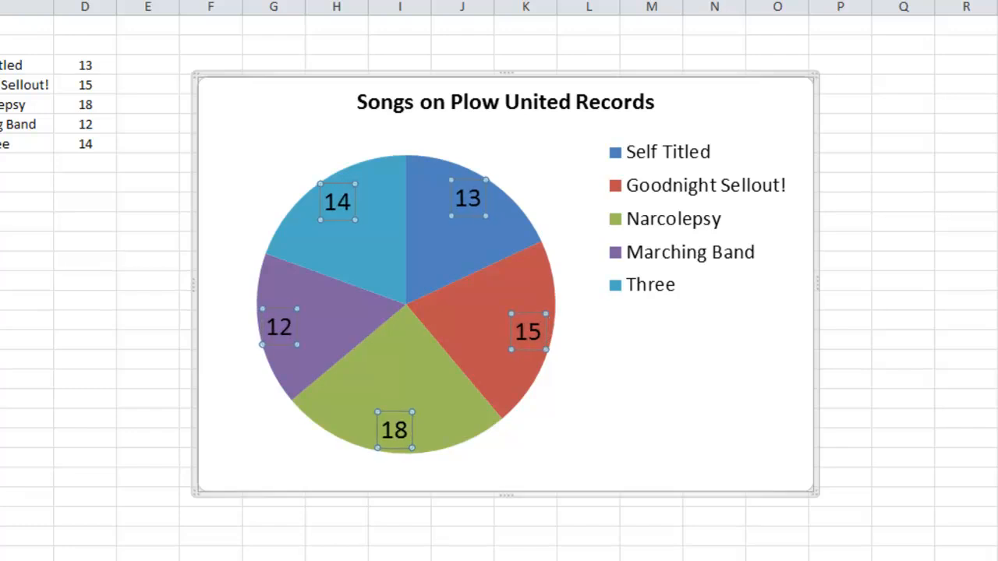
Try a much larger font for all the pie's data labels, raising it by several size increments.
{"action": "key", "text": "ctrl+shift+period"}
{"action": "key", "text": "ctrl+shift+period"}
{"action": "key", "text": "ctrl+shift+period"}
{"action": "key", "text": "ctrl+shift+period"}
{"action": "key", "text": "ctrl+shift+period"}
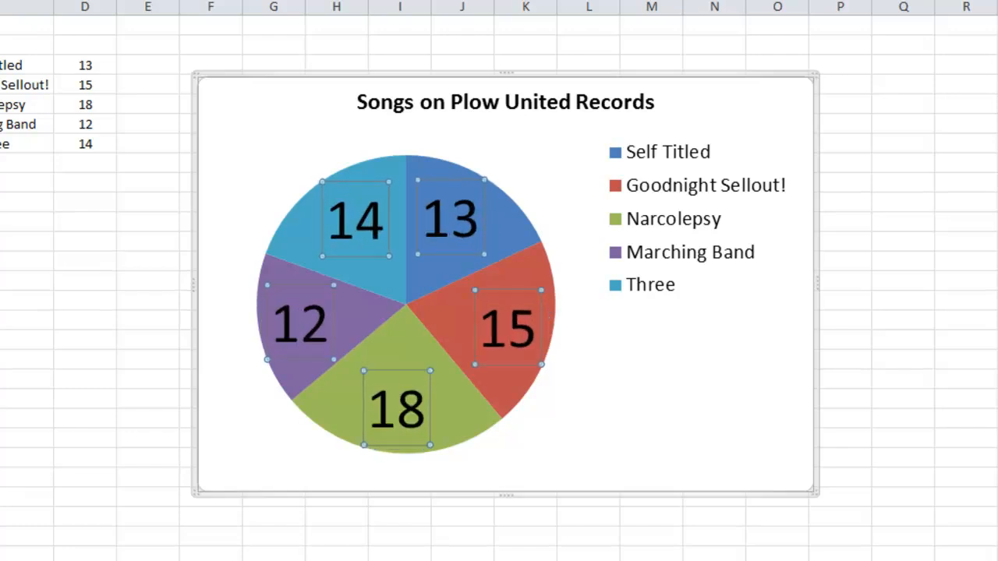
{"action": "key", "text": "ctrl+shift+period"}
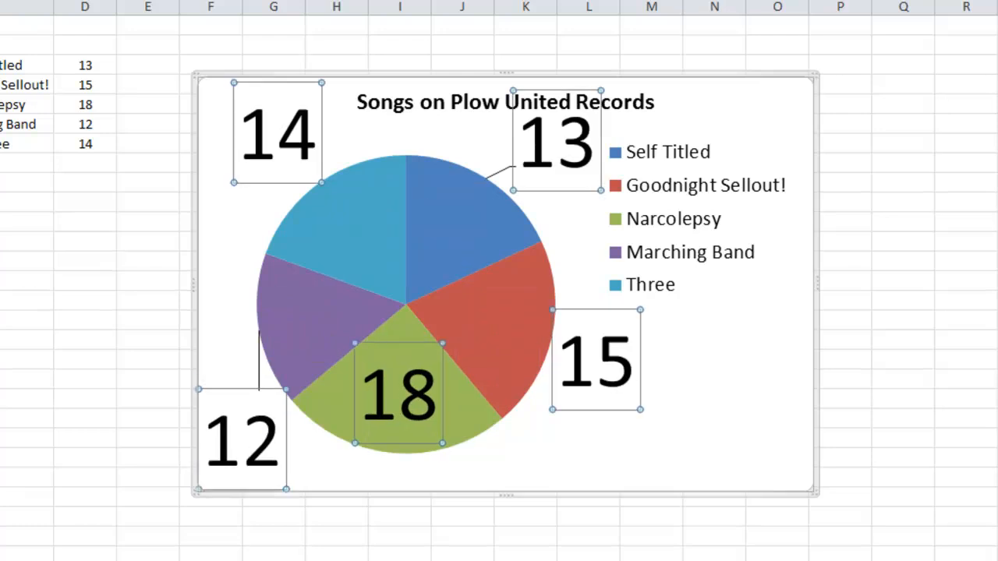
Reduce the font size of all the pie's data labels to 20 points.
{"action": "key", "text": "ctrl+shift+comma"}
{"action": "key", "text": "ctrl+shift+comma"}
{"action": "key", "text": "ctrl+shift+comma"}
{"action": "key", "text": "ctrl+shift+comma"}
{"action": "key", "text": "ctrl+shift+comma"}
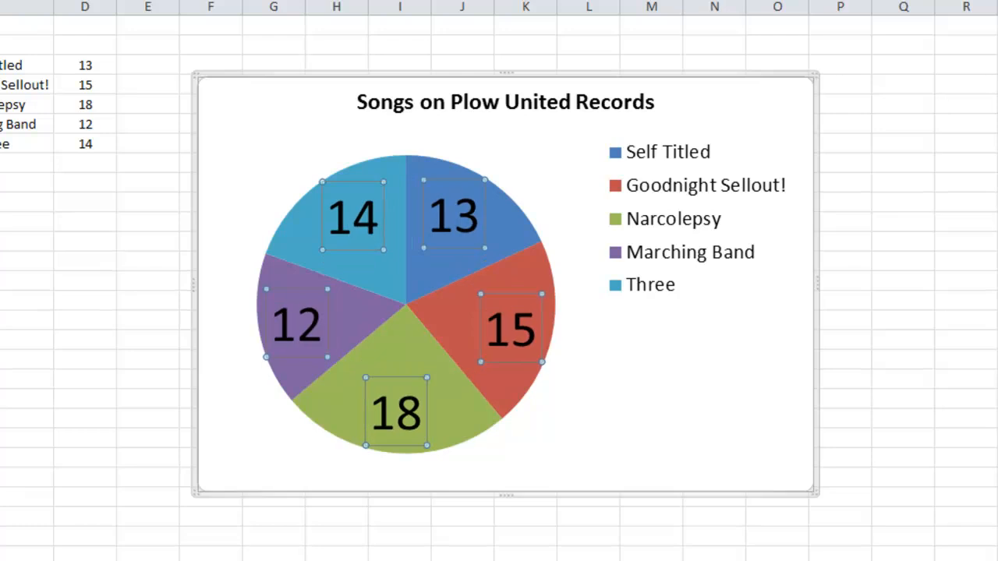
{"action": "key", "text": "ctrl+shift+comma"}
{"action": "key", "text": "ctrl+shift+comma"}
{"action": "key", "text": "ctrl+shift+comma"}
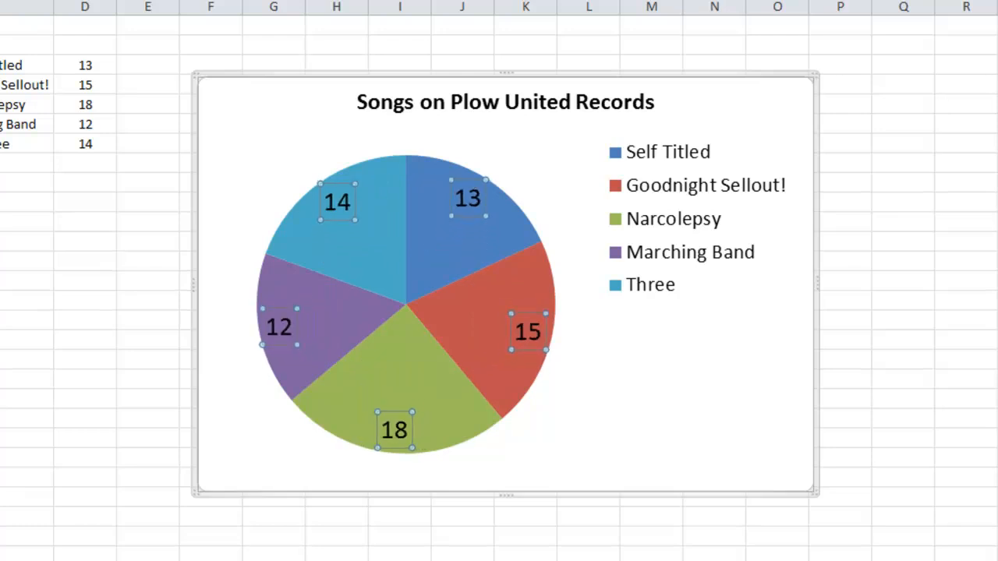
Make all the pie's data labels bold and deselect them.
{"action": "key", "text": "ctrl+b"}
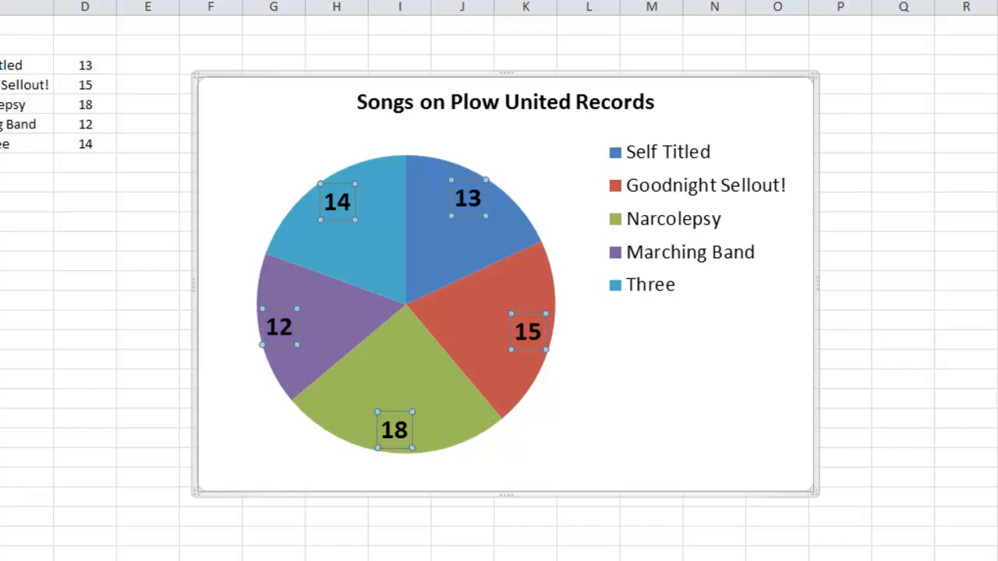
{"action": "left_click", "coordinate": [653, 396]}
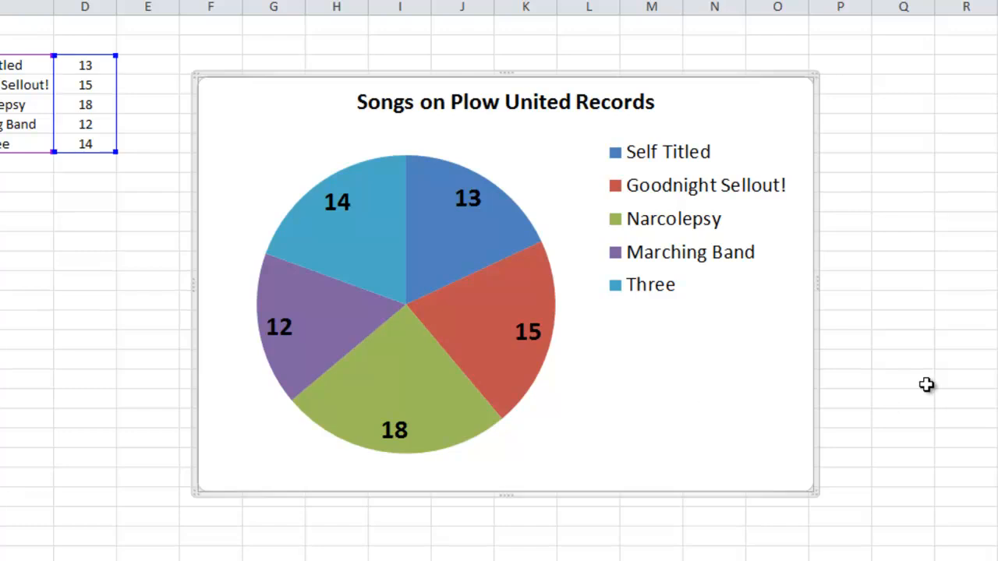
Enlarge the chart title's font by a net two size increments and deselect the chart.
{"action": "left_click", "coordinate": [451, 101]}
{"action": "left_click", "coordinate": [292, 1]}
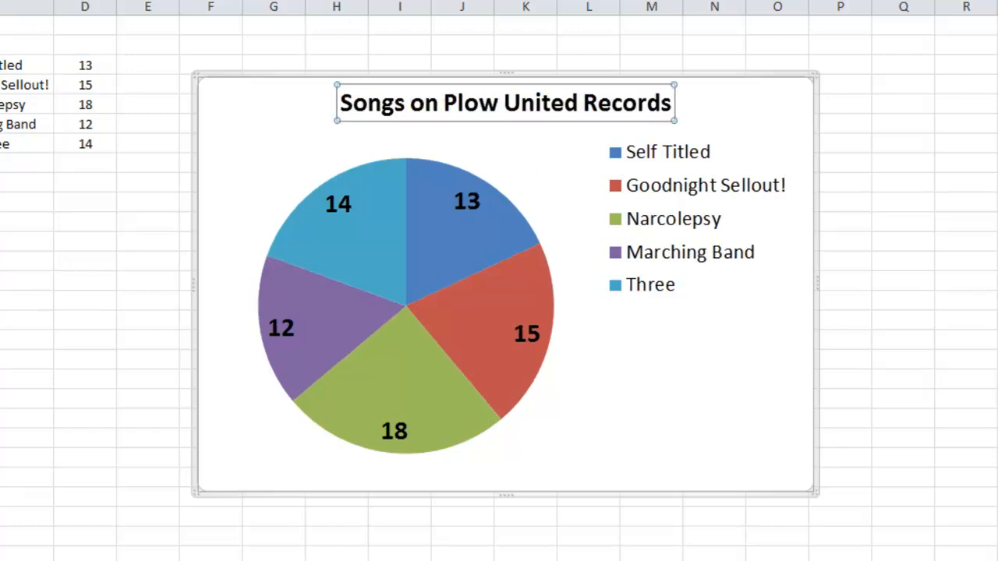
{"action": "left_click", "coordinate": [292, 1]}
{"action": "left_click", "coordinate": [291, 1]}
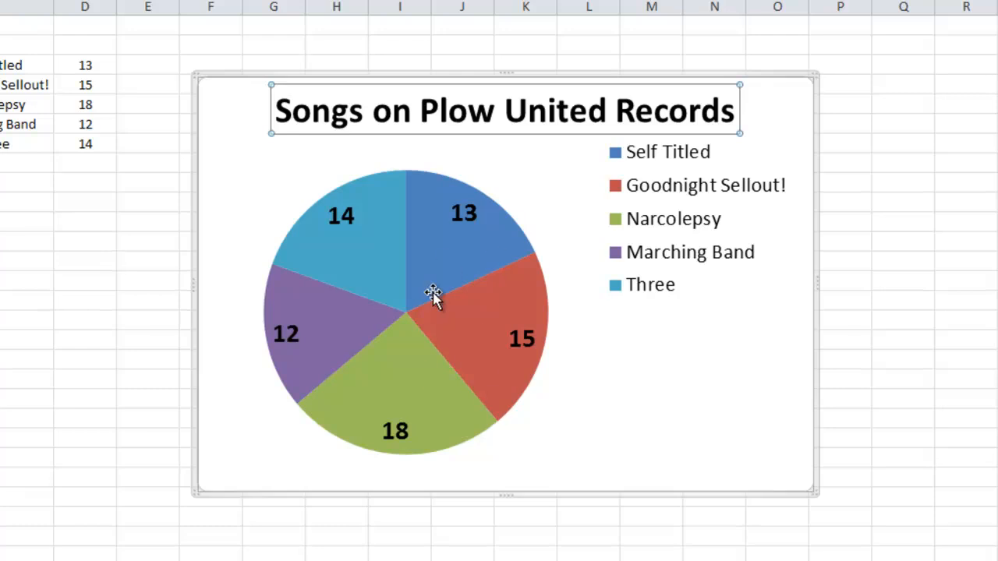
{"action": "left_click", "coordinate": [313, 1]}
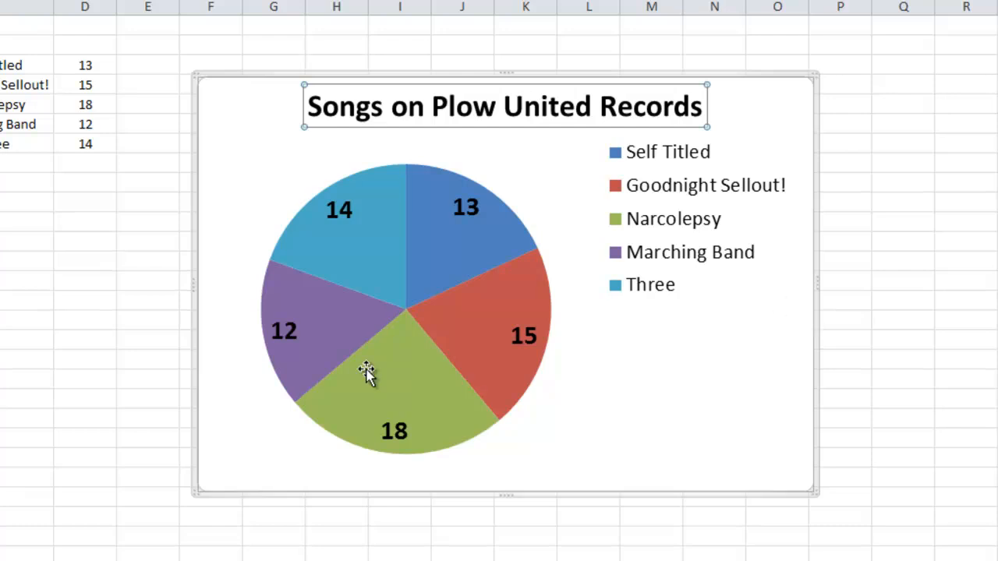
{"action": "left_click", "coordinate": [904, 177]}
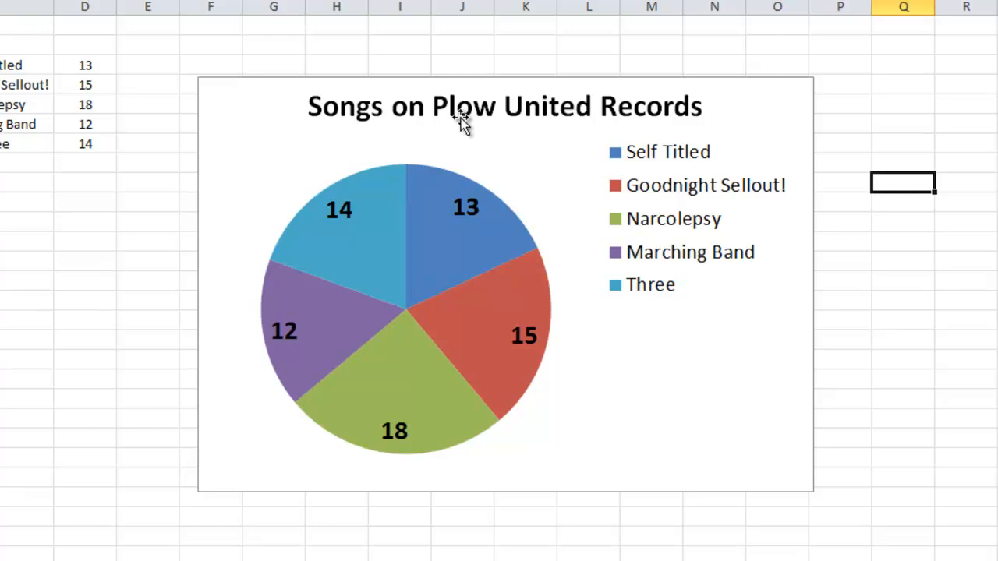
Move the legend down so it sits beside the vertical middle of the pie.
{"action": "left_click", "coordinate": [675, 216]}
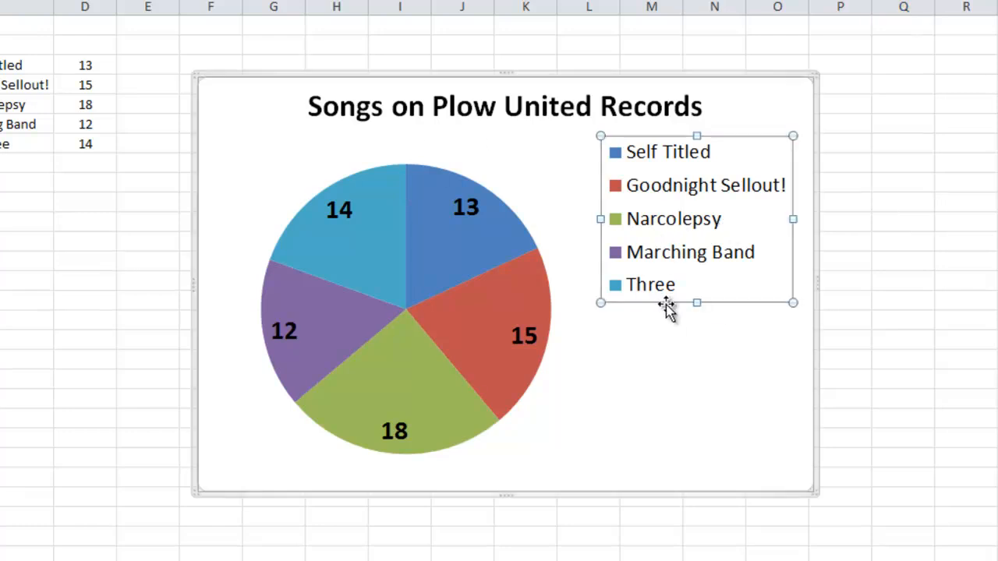
{"action": "left_click_drag", "start_coordinate": [667, 302], "coordinate": [653, 375]}
{"action": "left_click", "coordinate": [904, 289]}
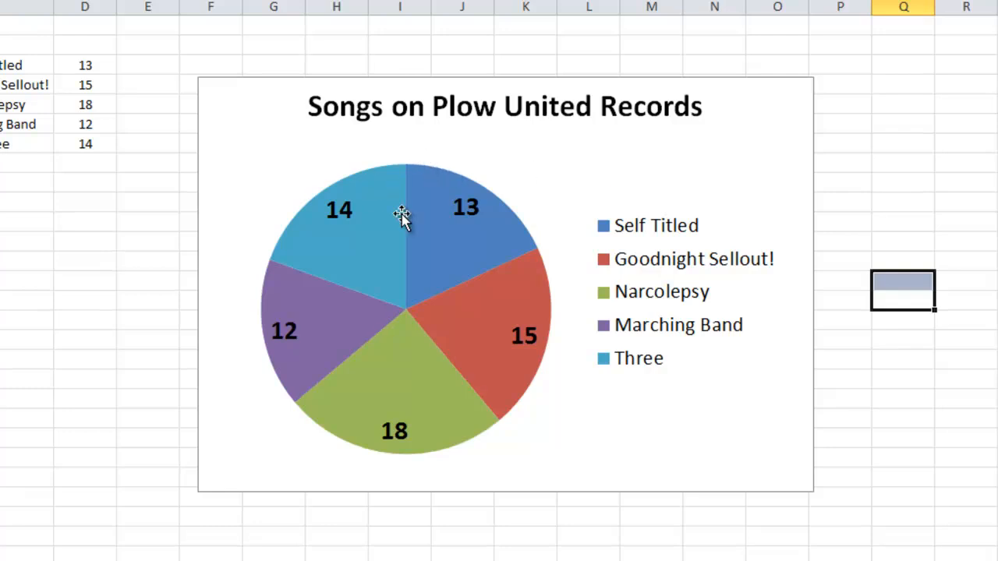
Format the pie's data labels to show percentages instead of values.
{"action": "left_click", "coordinate": [468, 210]}
{"action": "right_click", "coordinate": [468, 217]}
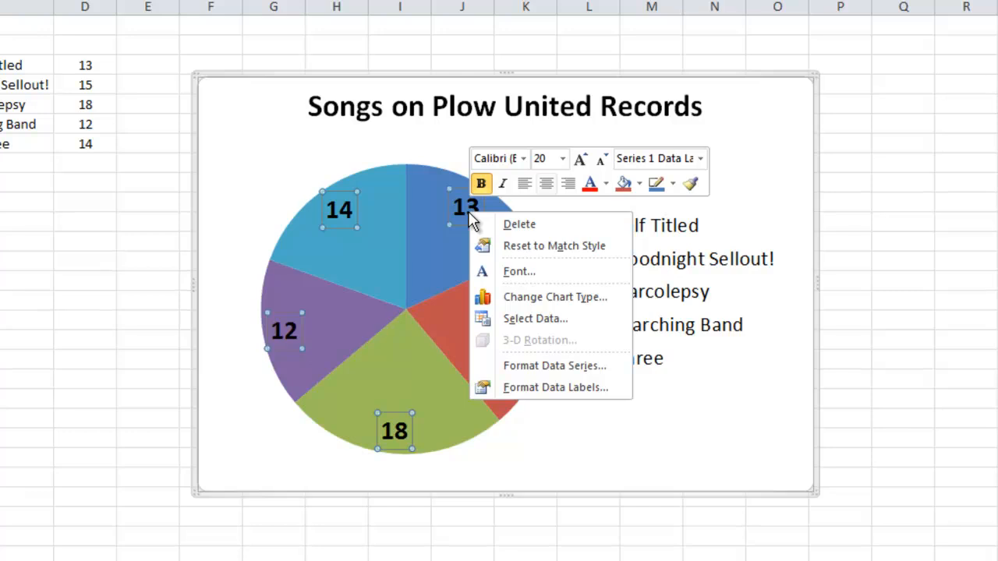
{"action": "left_click", "coordinate": [468, 217]}
{"action": "right_click", "coordinate": [475, 215]}
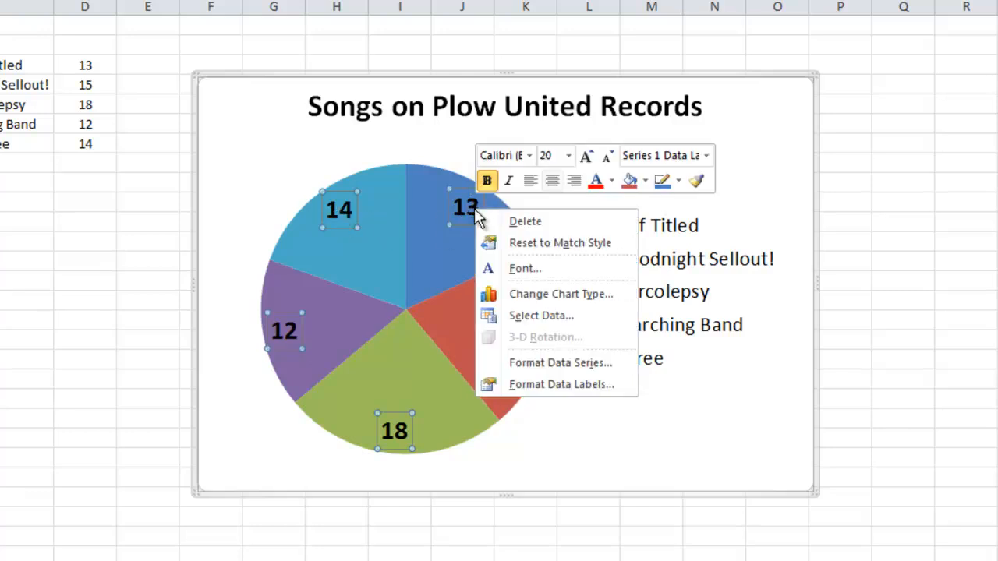
{"action": "left_click", "coordinate": [543, 382]}
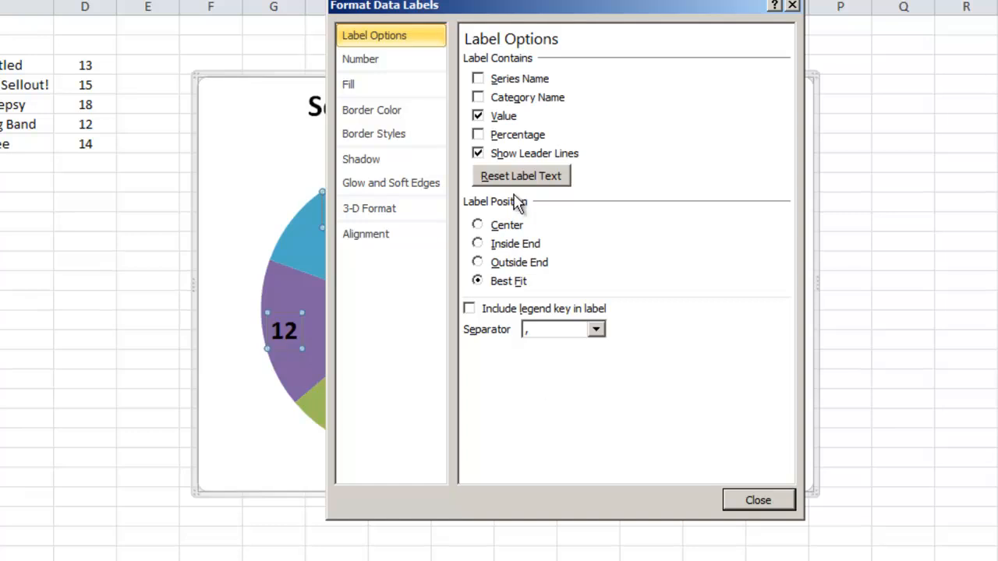
{"action": "left_click", "coordinate": [477, 117]}
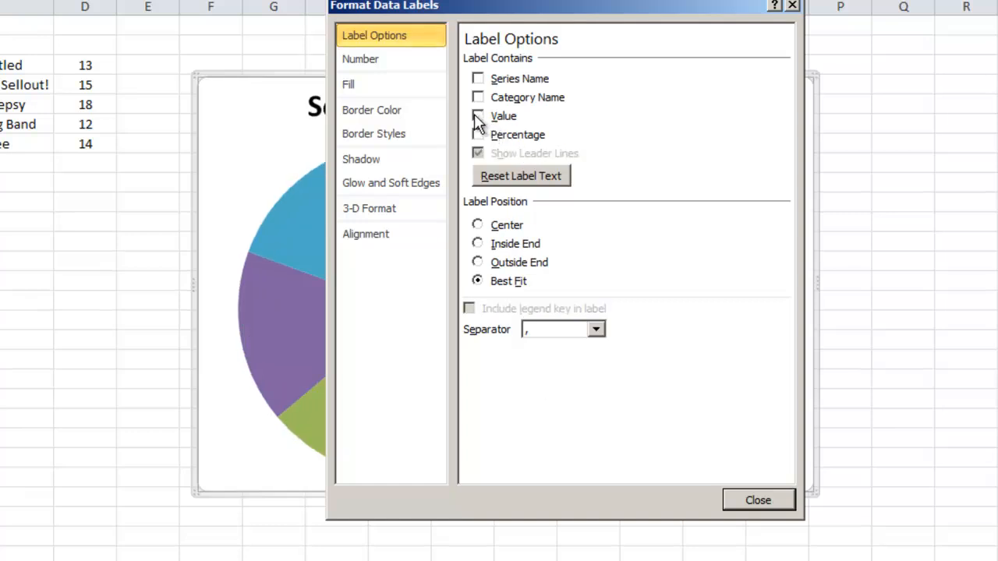
{"action": "left_click", "coordinate": [478, 134]}
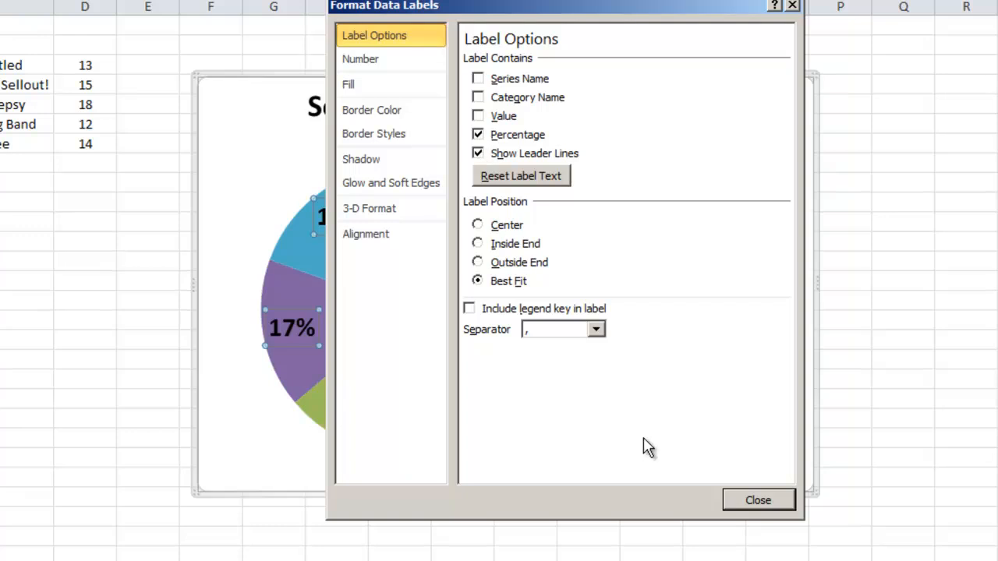
{"action": "left_click", "coordinate": [744, 505]}
{"action": "left_click", "coordinate": [459, 555]}
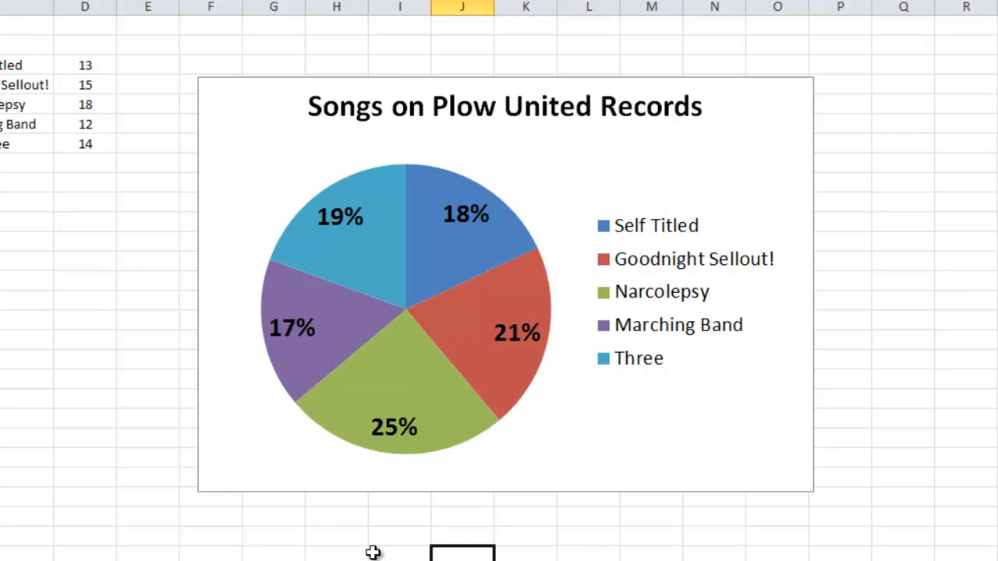
Set the pie's data labels to show values again, with percentages turned off, and deselect the chart.
{"action": "mouse_move", "coordinate": [390, 380]}
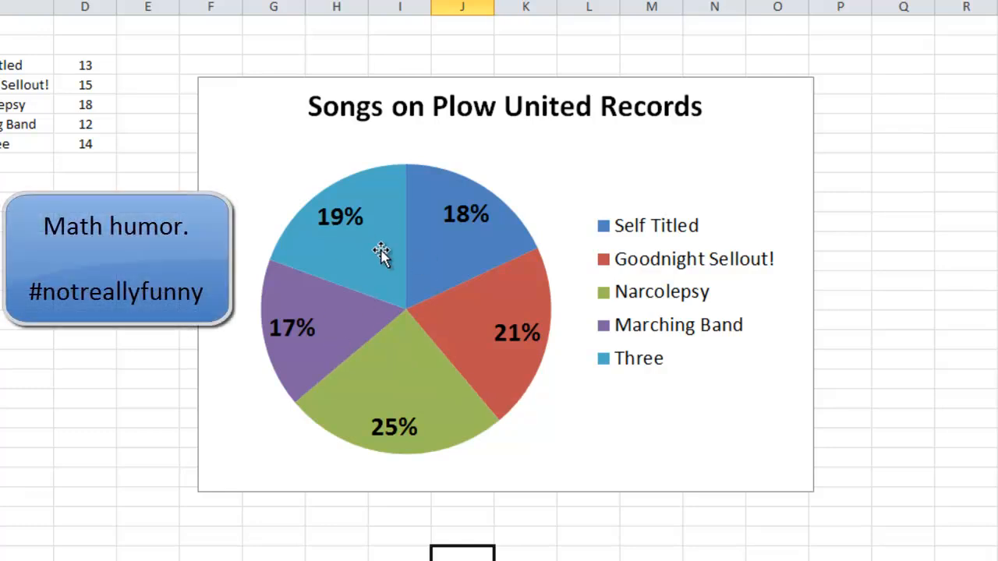
{"action": "mouse_move", "coordinate": [434, 368]}
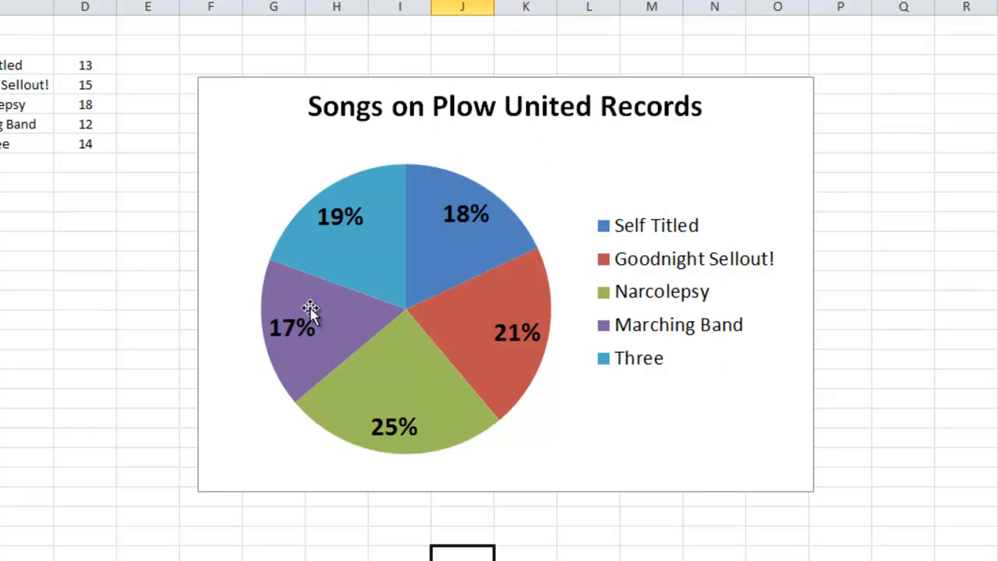
{"action": "left_click", "coordinate": [477, 218]}
{"action": "right_click", "coordinate": [478, 216]}
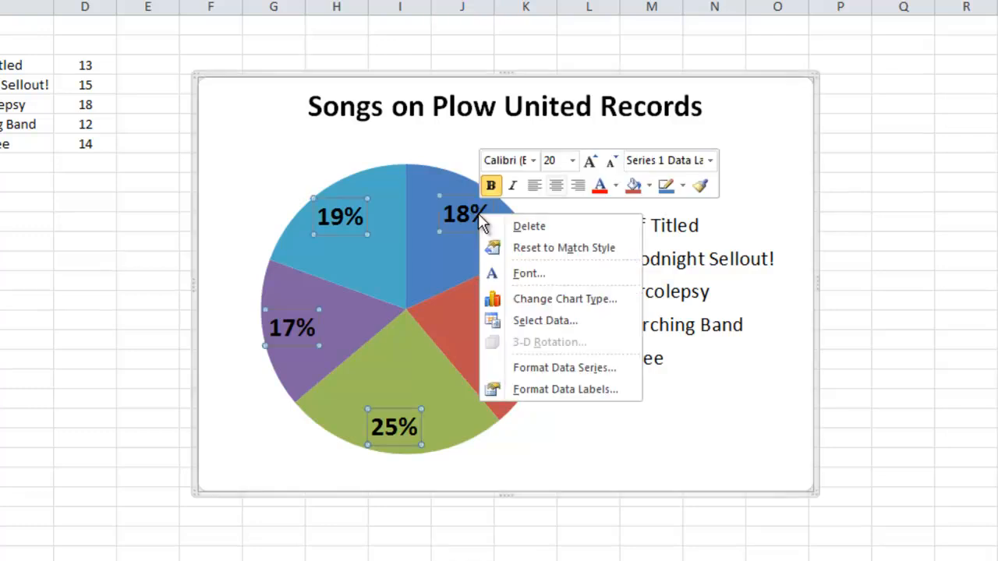
{"action": "left_click", "coordinate": [538, 388]}
{"action": "left_click", "coordinate": [477, 115]}
{"action": "left_click", "coordinate": [478, 135]}
{"action": "left_click", "coordinate": [754, 497]}
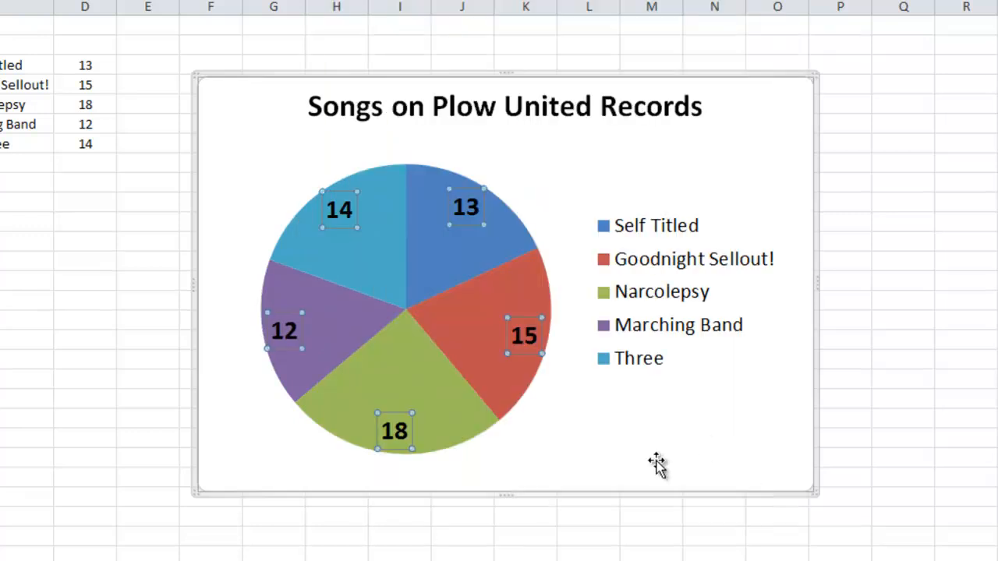
{"action": "left_click", "coordinate": [559, 533]}
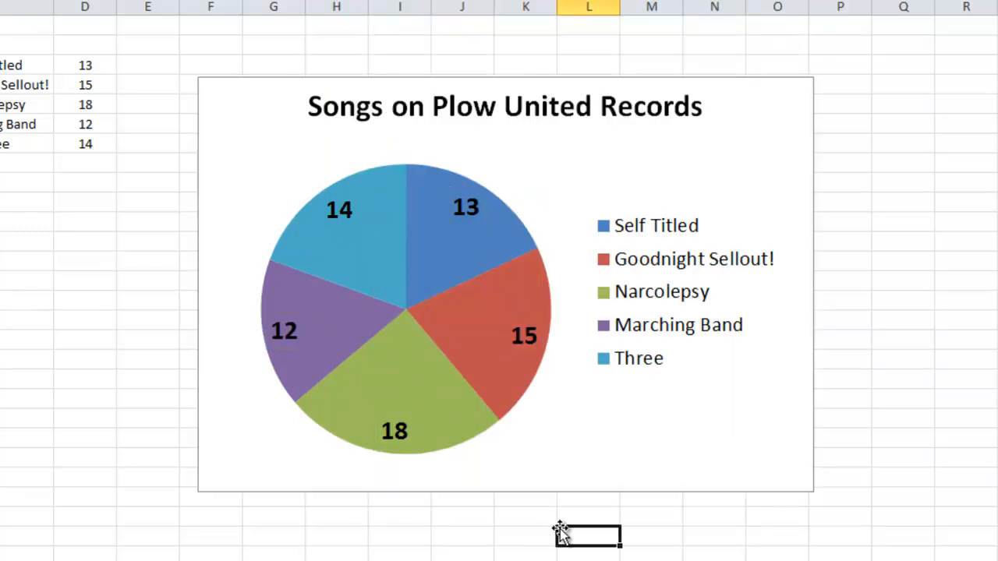